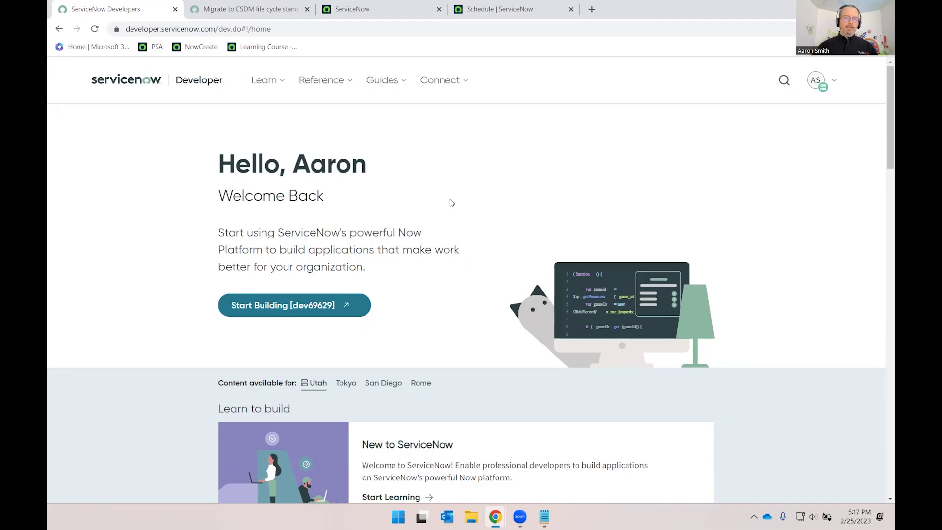
Step: Switch to the 'Migrate to CSDM life cycle standards' Utah documentation tab
left_click(264, 8)
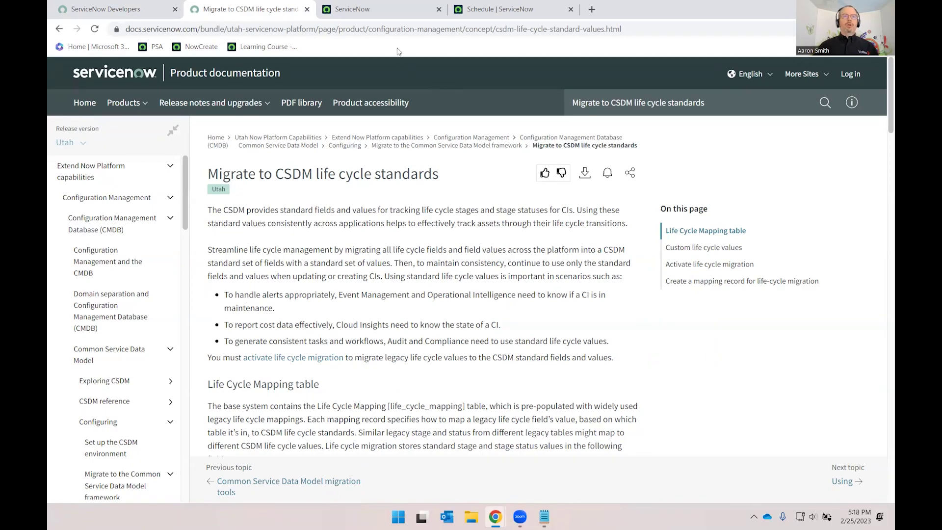
Step: Return to ServiceNow and open the CMDB Retirement Custom Definitions list from Favorites
left_click(389, 13)
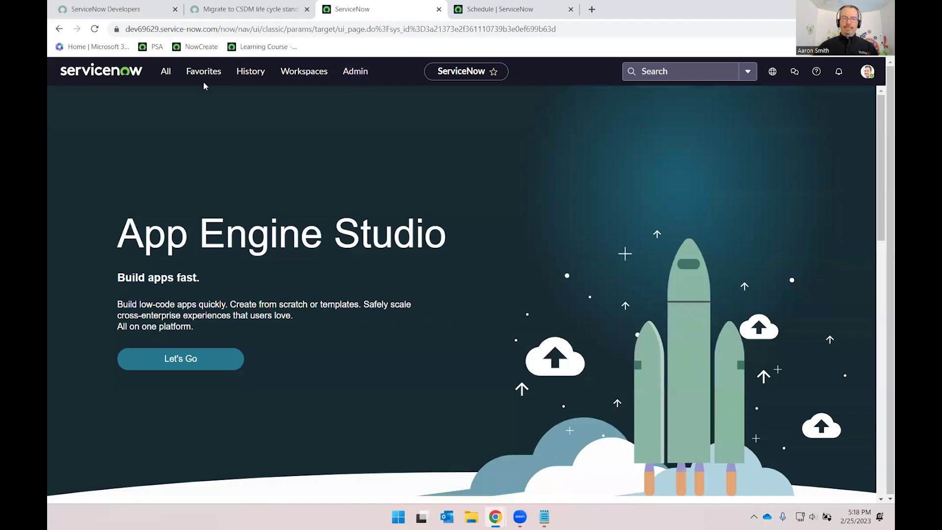
left_click(164, 72)
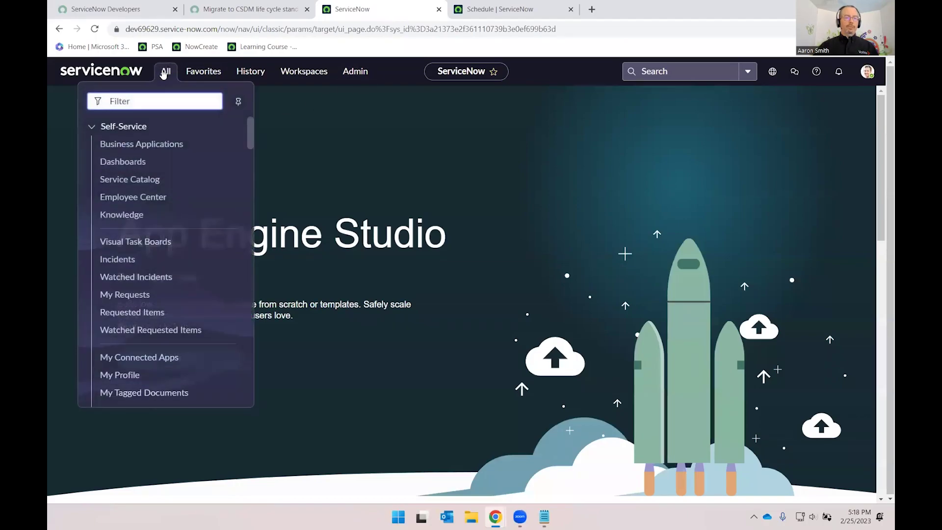
left_click(199, 74)
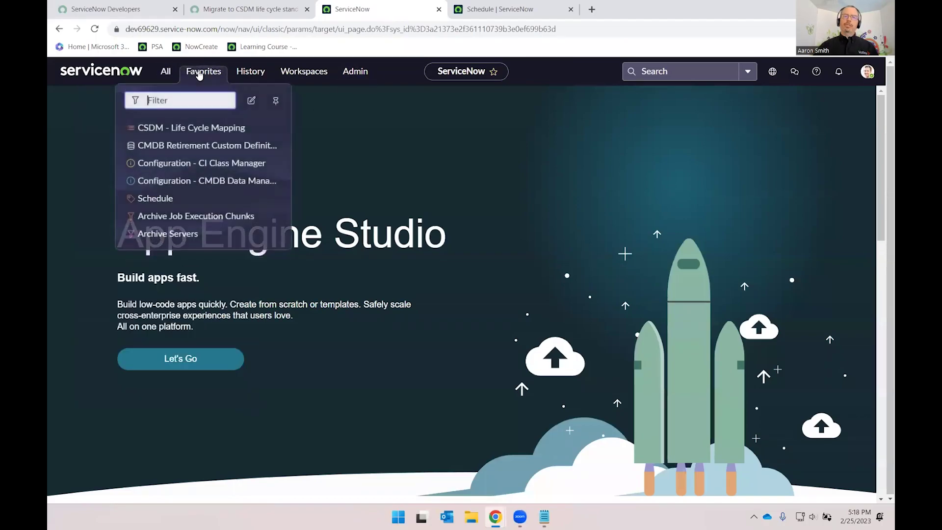
left_click(205, 148)
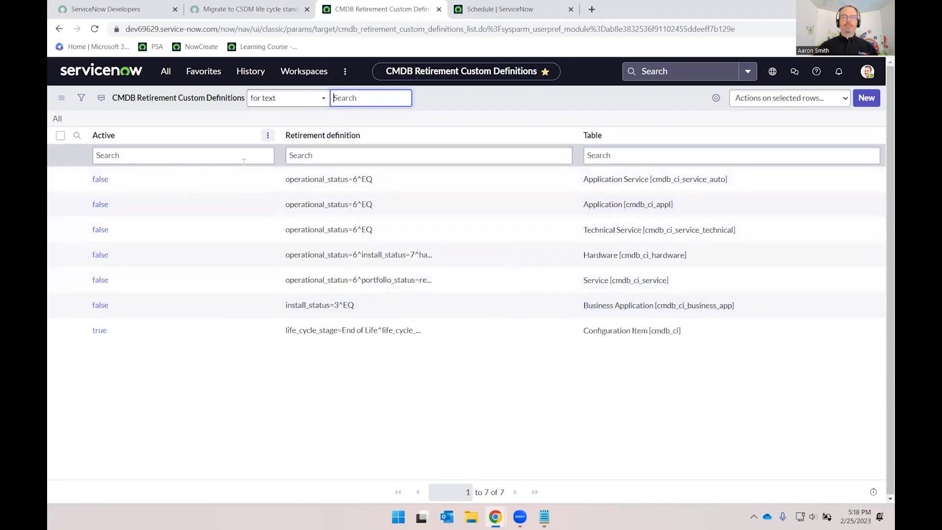
left_click(210, 77)
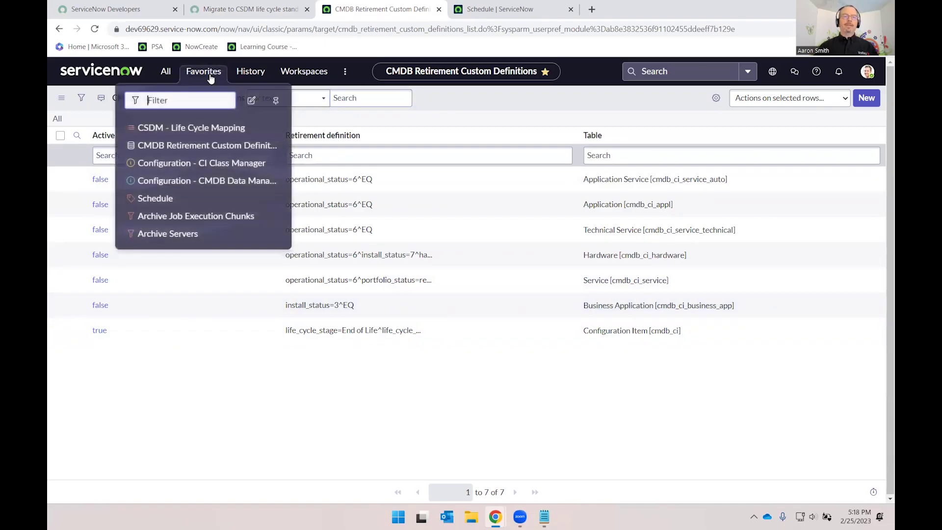
Step: View the 143 CSDM life cycle mappings, then open the CI Class Manager from Favorites
left_click(203, 128)
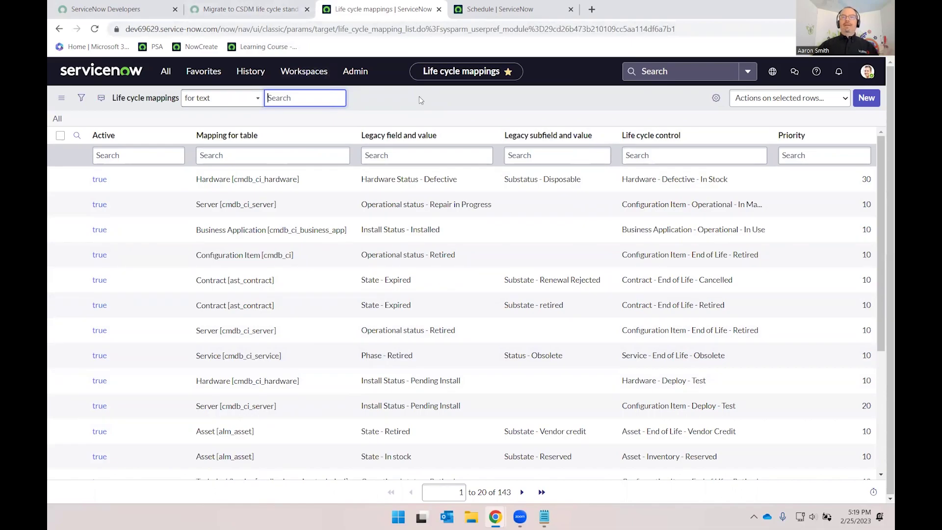
left_click(215, 74)
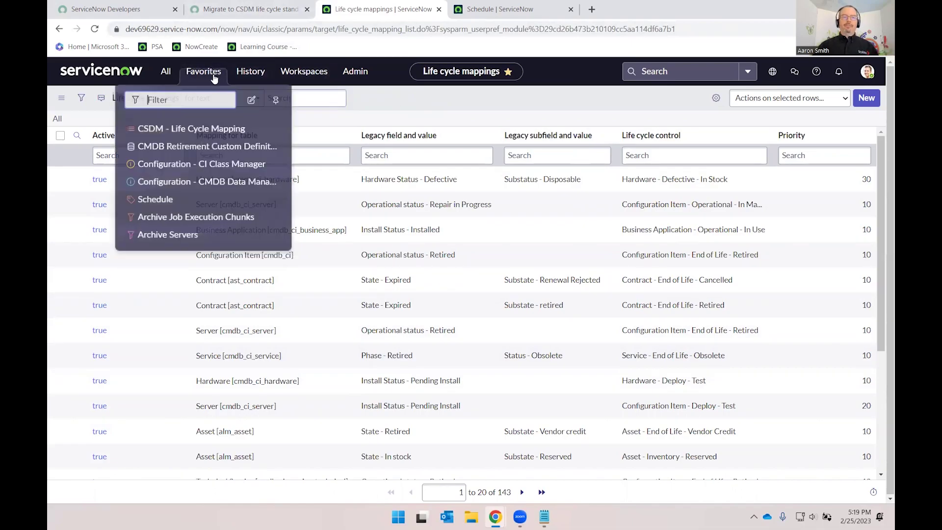
left_click(199, 162)
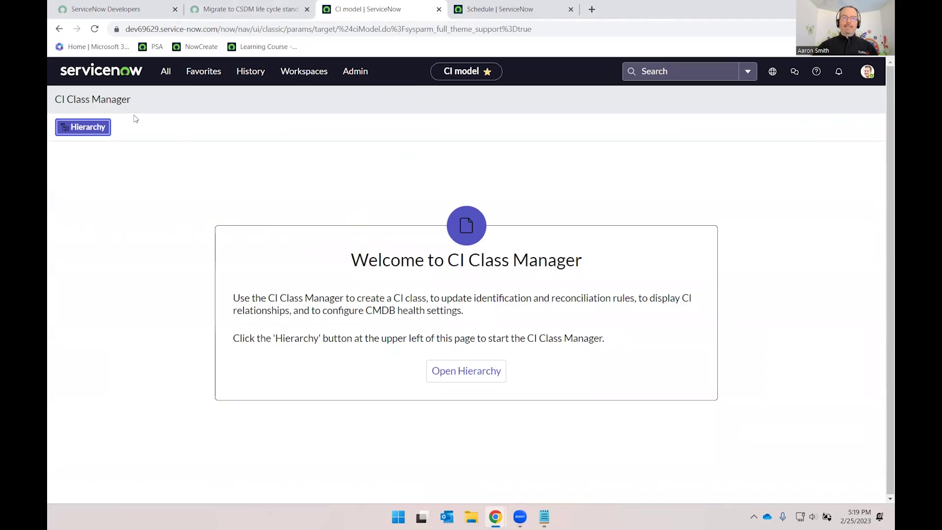
Step: Filter the CI class hierarchy to Service (42) to show its subclasses
left_click(95, 127)
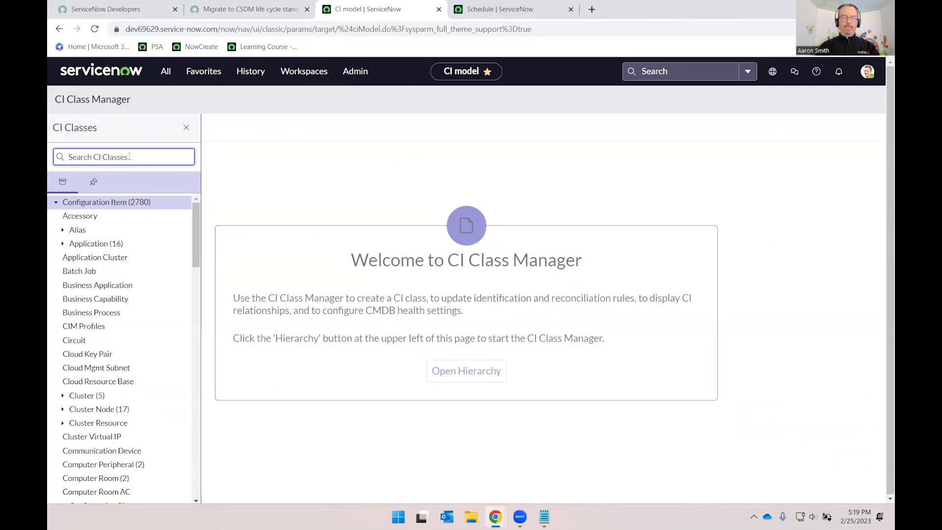
type("service")
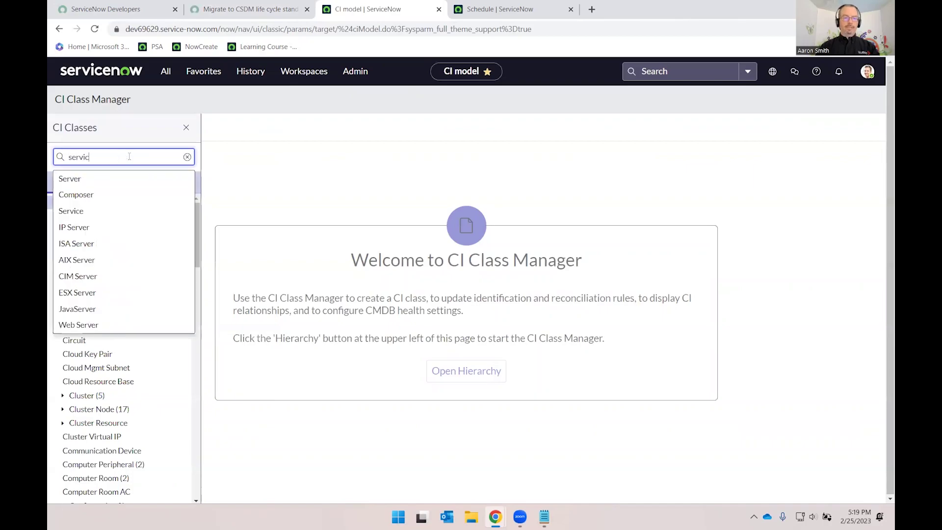
left_click(120, 184)
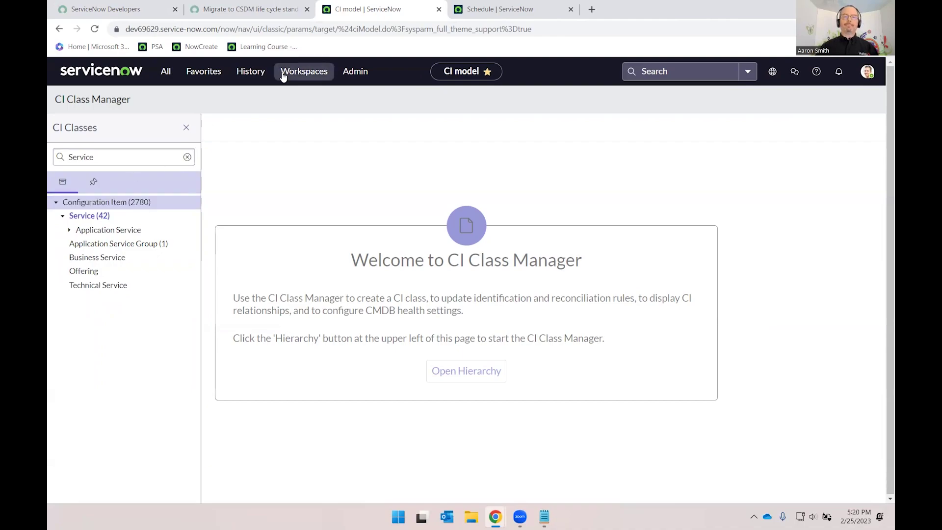
left_click(216, 77)
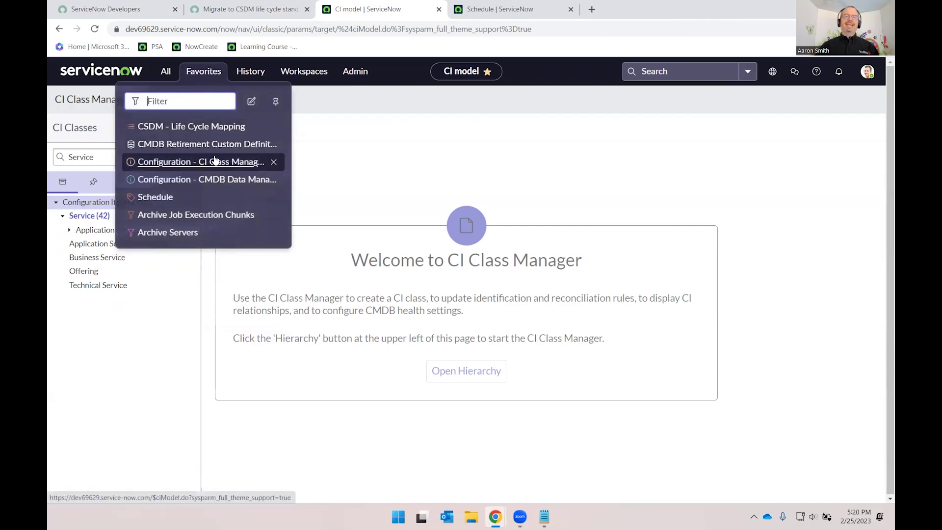
Step: Open the CMDB Data Manager and view its excluded CIs, currently zero
left_click(219, 184)
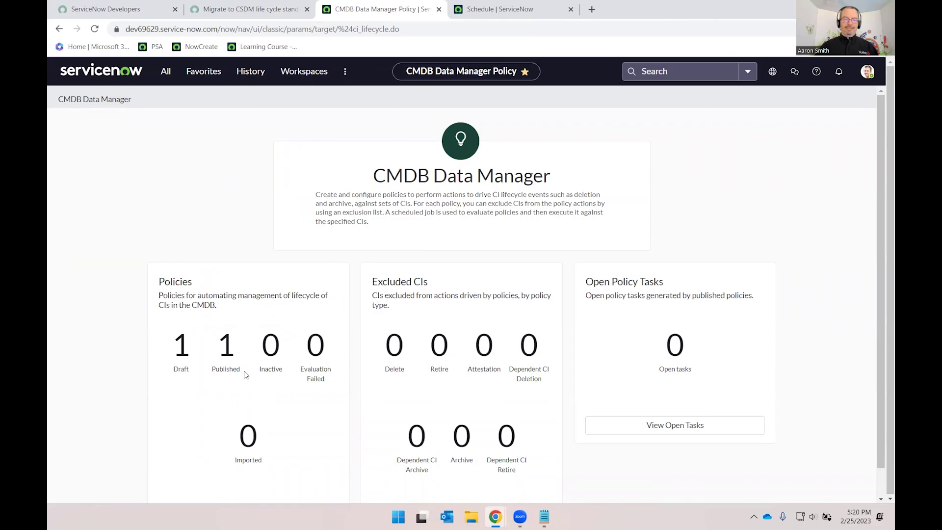
scroll(272, 347, "down", 1)
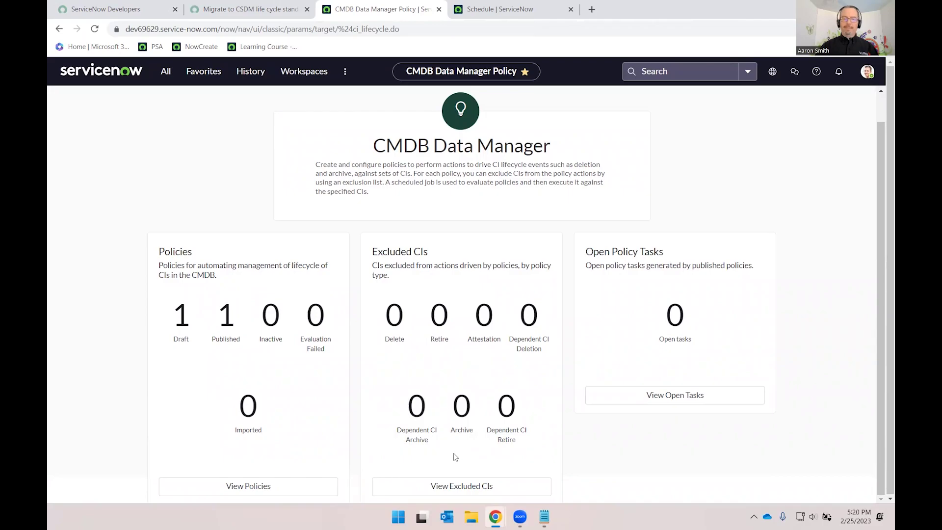
left_click(460, 492)
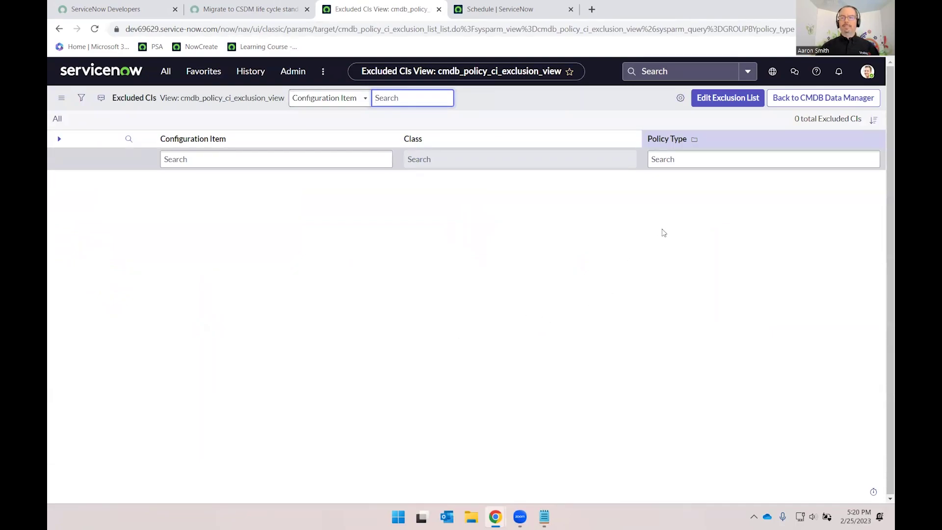
Step: Start editing the exclusion list and set the policy type to Retire
left_click(723, 101)
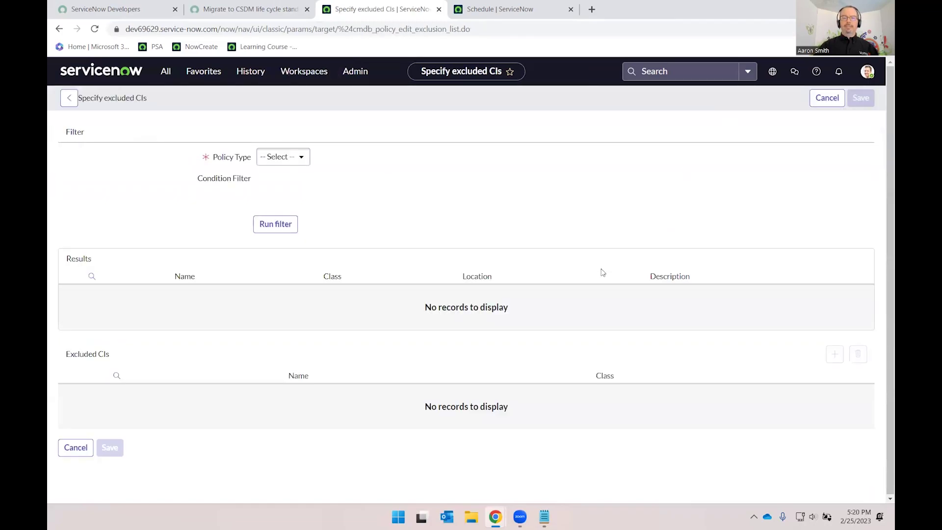
left_click(285, 157)
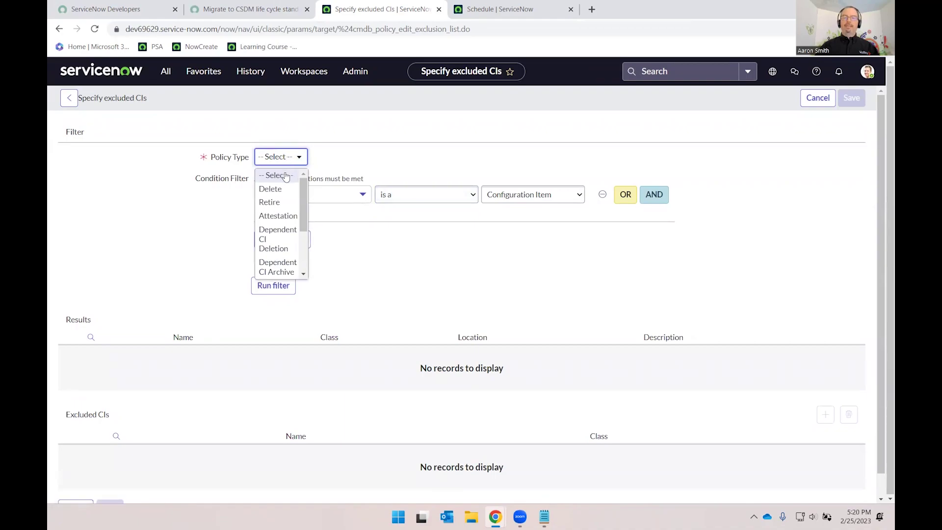
left_click(284, 202)
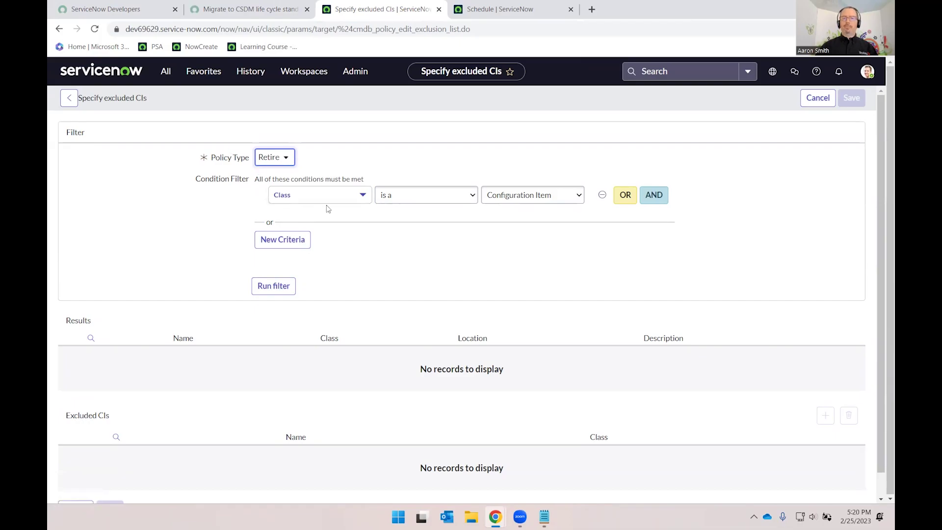
Step: Filter on class is a Service and run it, listing 42 matching CIs
left_click(510, 204)
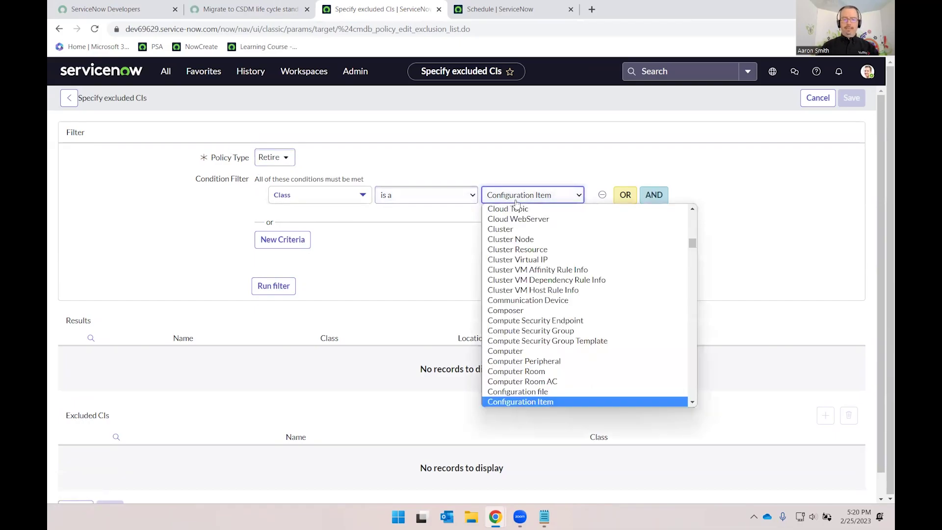
type("ser")
key("Down")
key("Down")
key("Down")
key("Down")
key("Down")
key("Down")
key("Down")
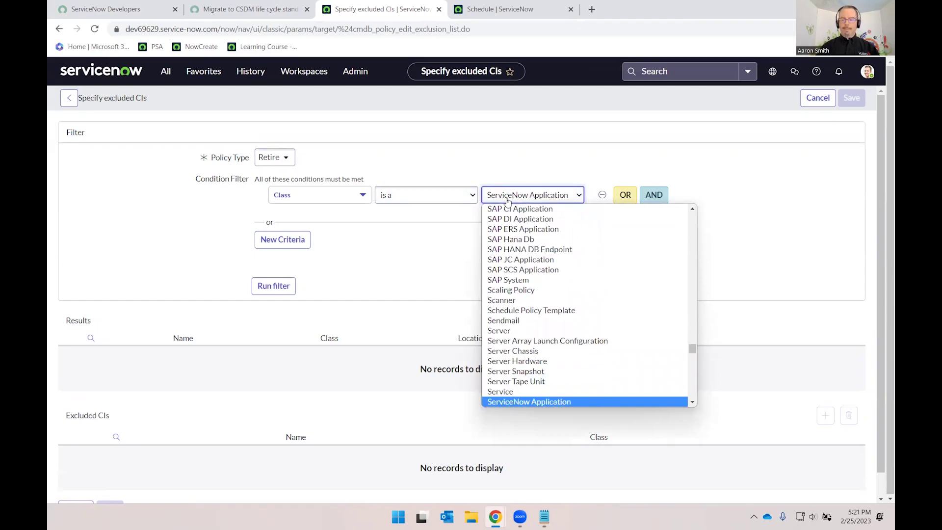
key("Up")
key("Return")
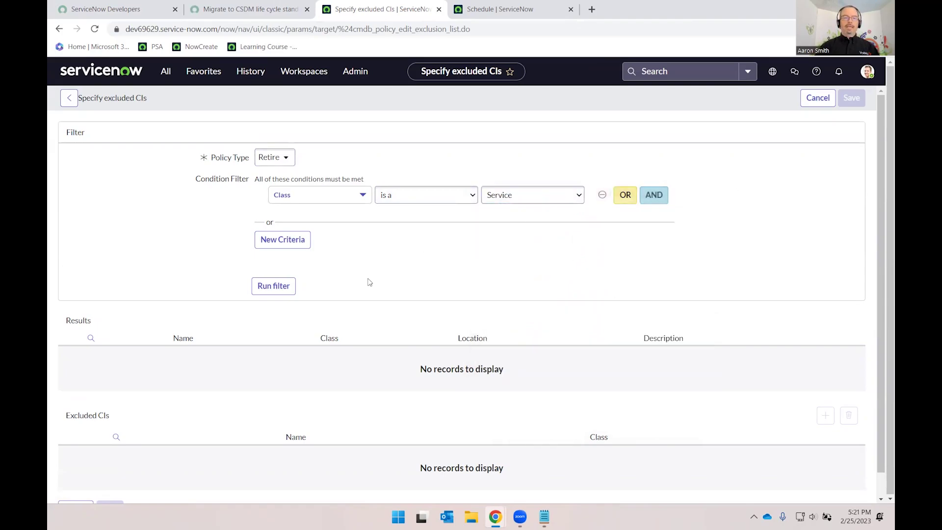
left_click(274, 286)
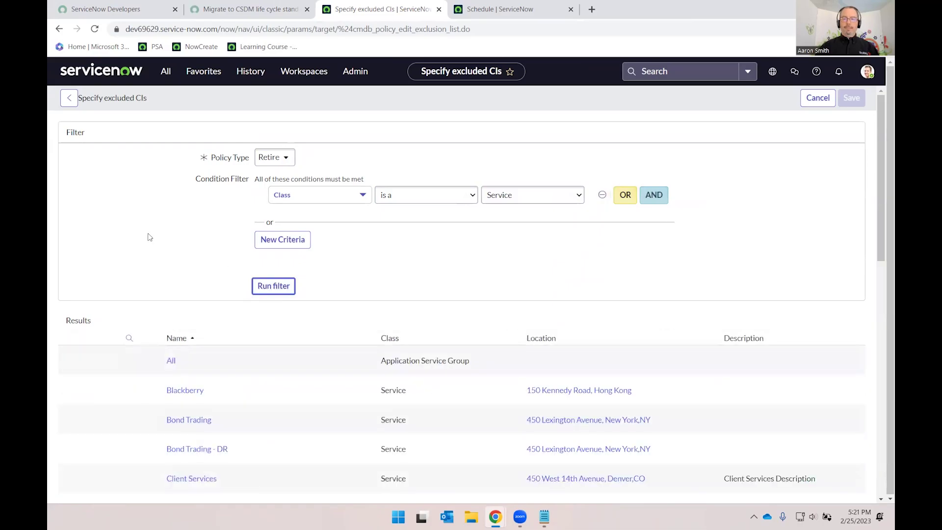
scroll(227, 252, "down", 12)
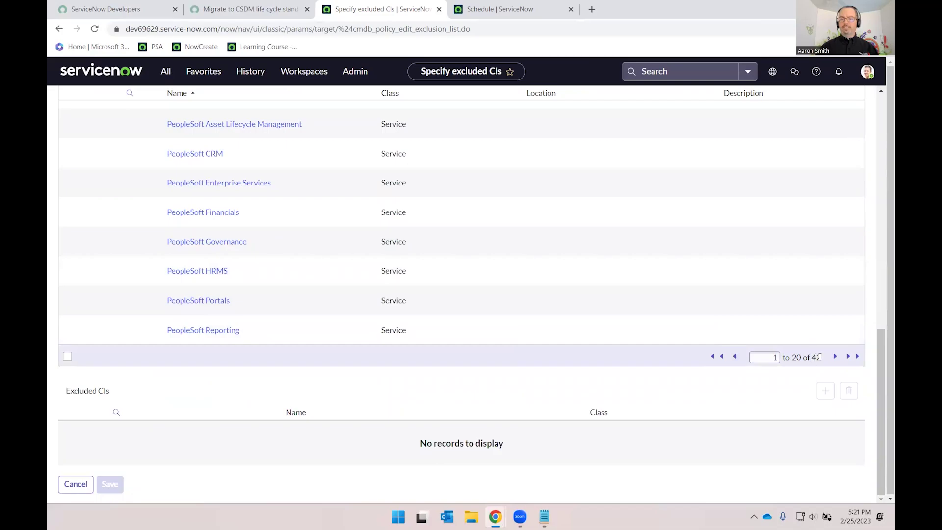
left_click_drag(821, 357, 811, 357)
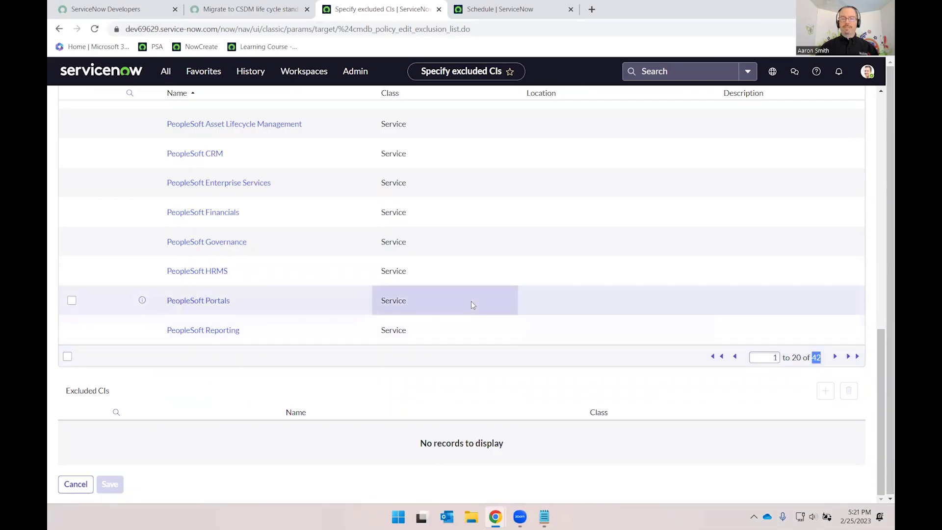
scroll(474, 320, "up", 12)
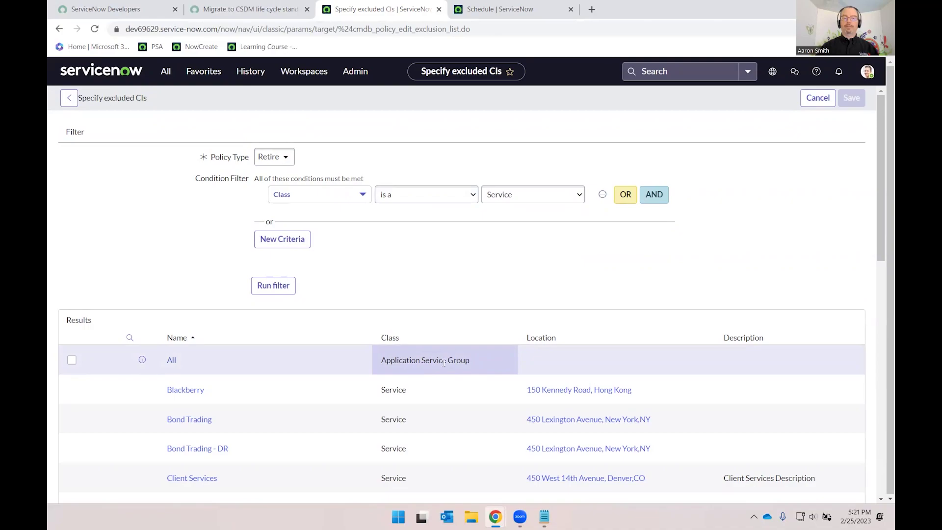
Step: Change the condition to Class is Service and rerun the filter, returning 41 CIs
left_click(407, 197)
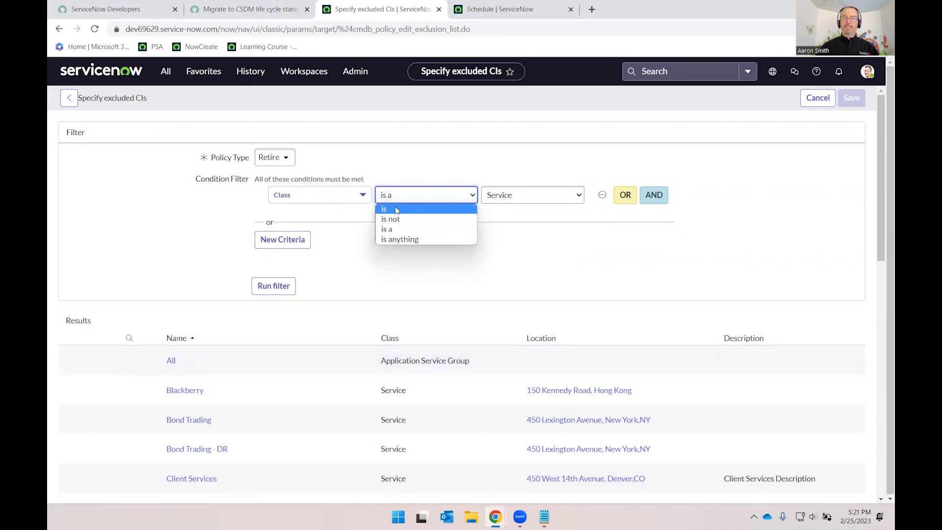
left_click(396, 210)
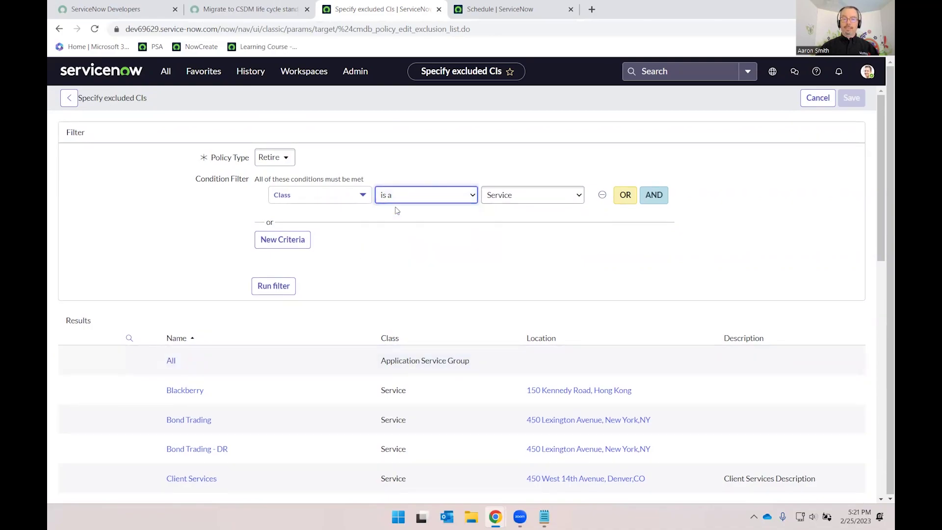
left_click(542, 195)
type("se")
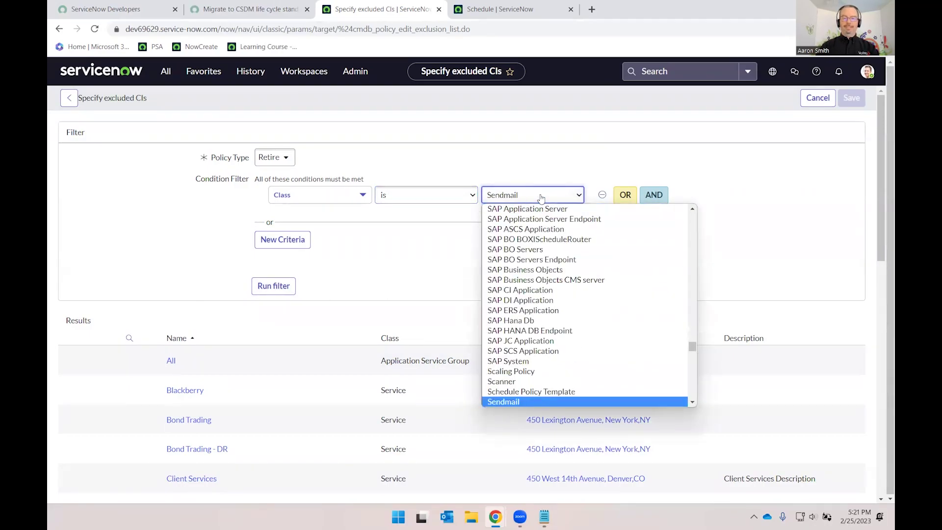
type("rver")
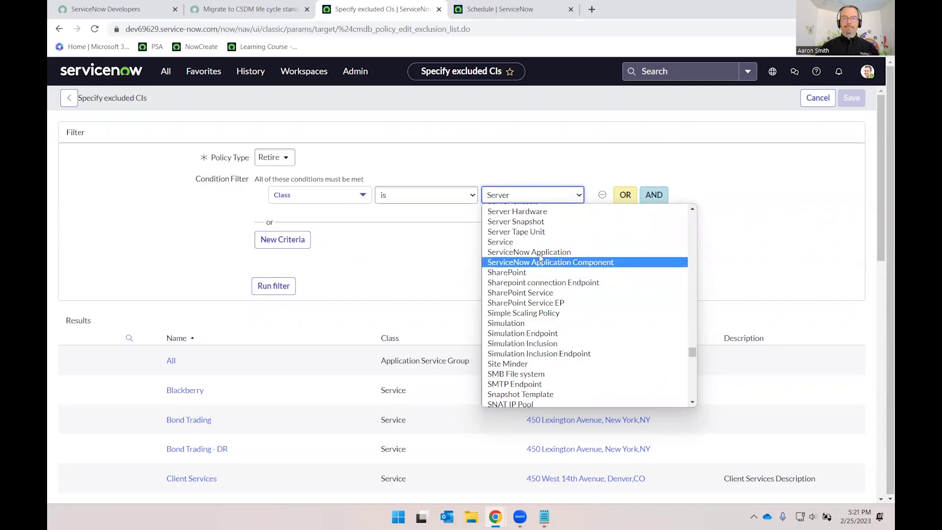
left_click(540, 243)
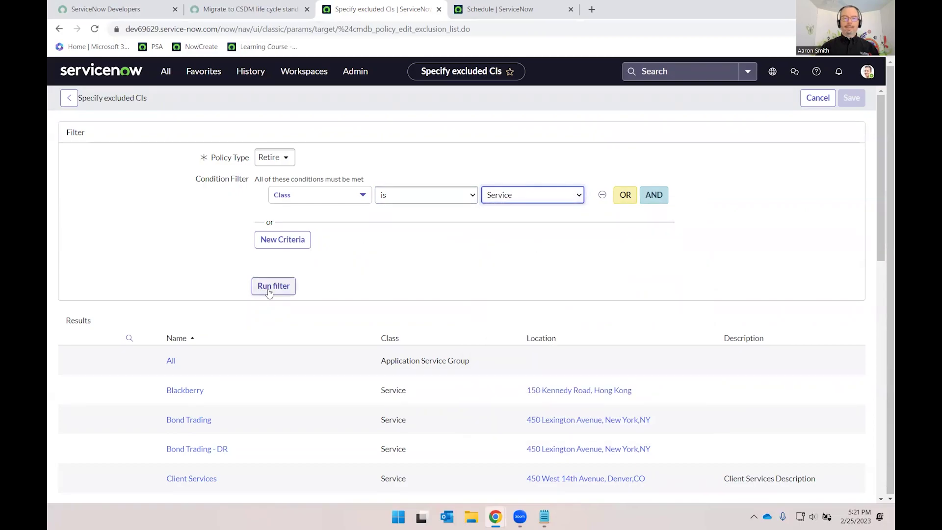
left_click(272, 286)
scroll(643, 288, "down", 10)
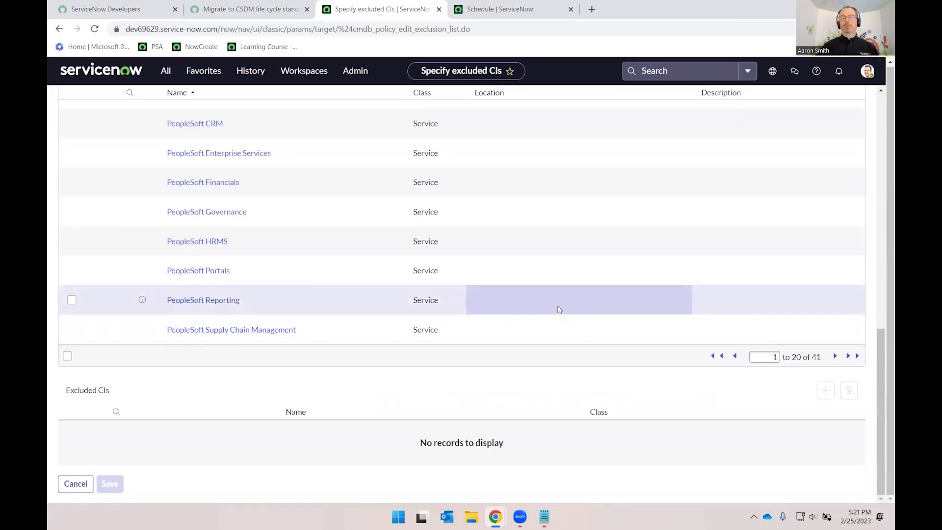
scroll(558, 309, "up", 15)
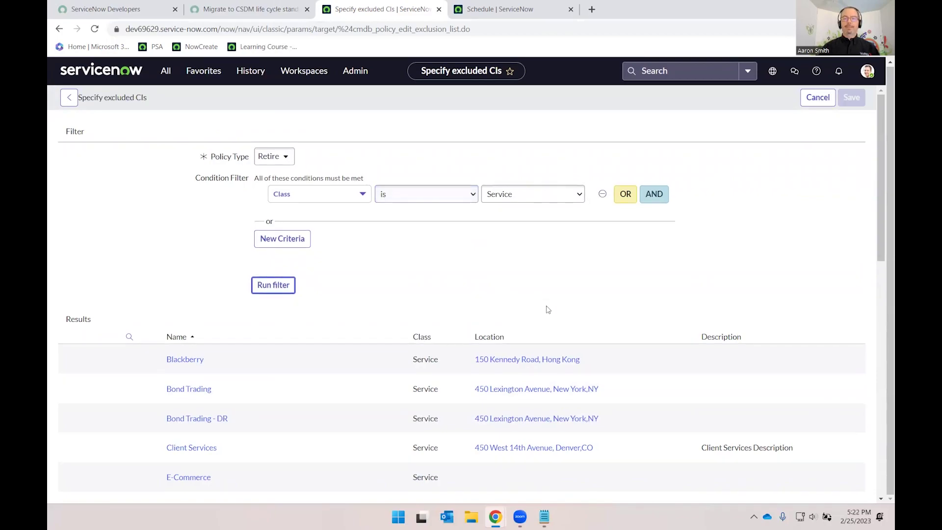
scroll(565, 309, "down", 2)
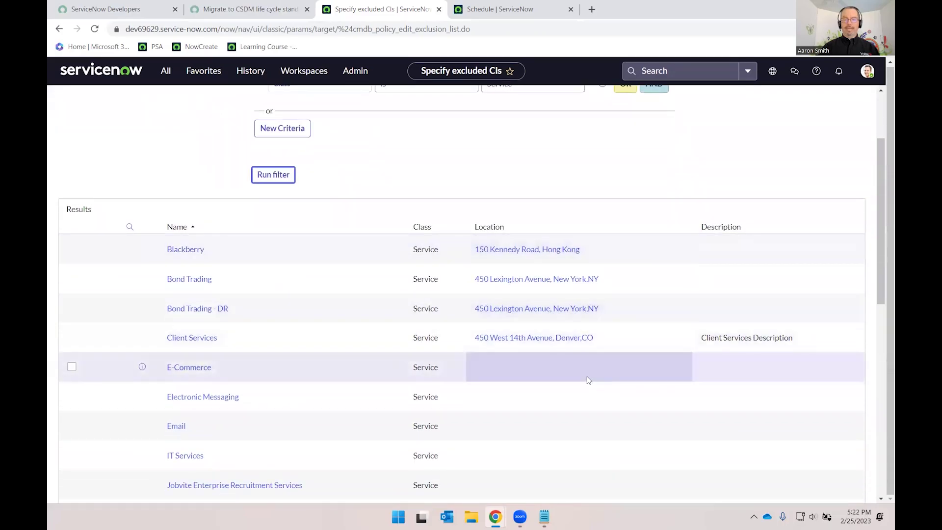
scroll(589, 381, "down", 8)
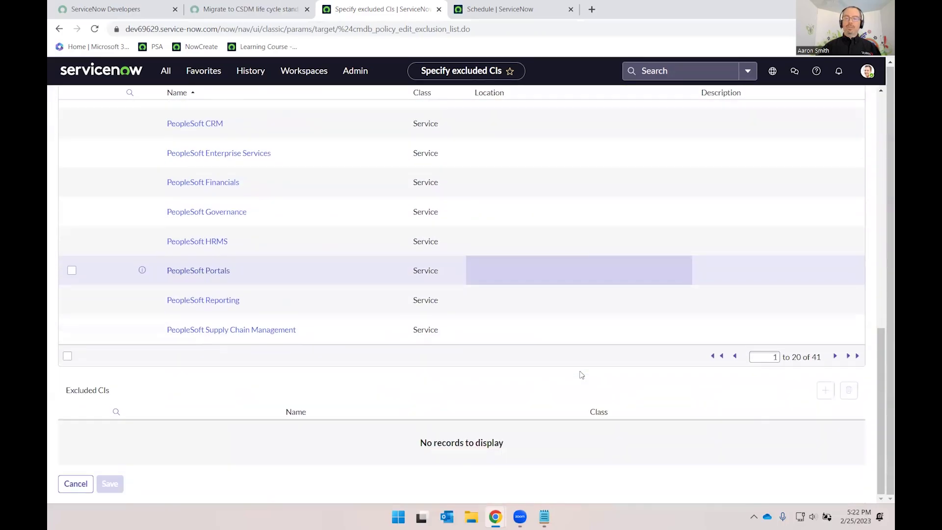
Step: Exclude all 20 Service CIs on the first results page, then go to the next page
left_click(67, 356)
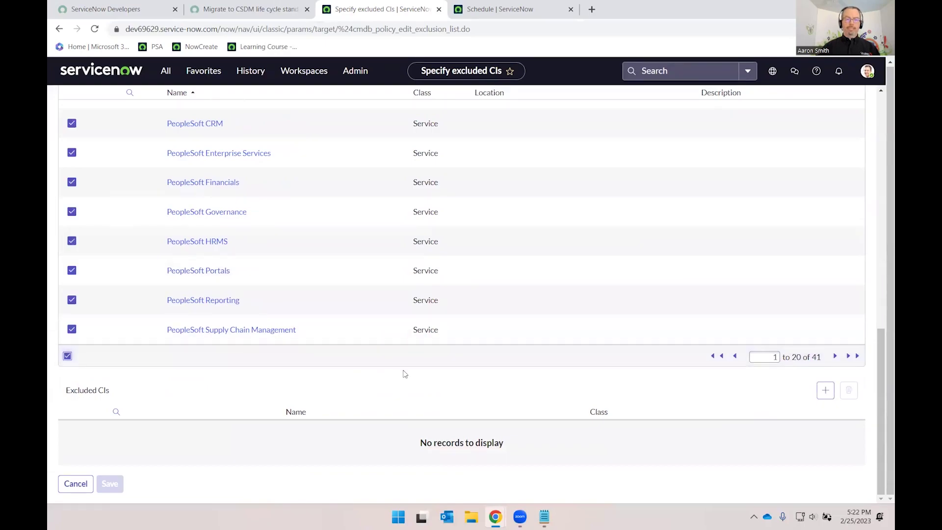
left_click(825, 391)
scroll(508, 415, "down", 5)
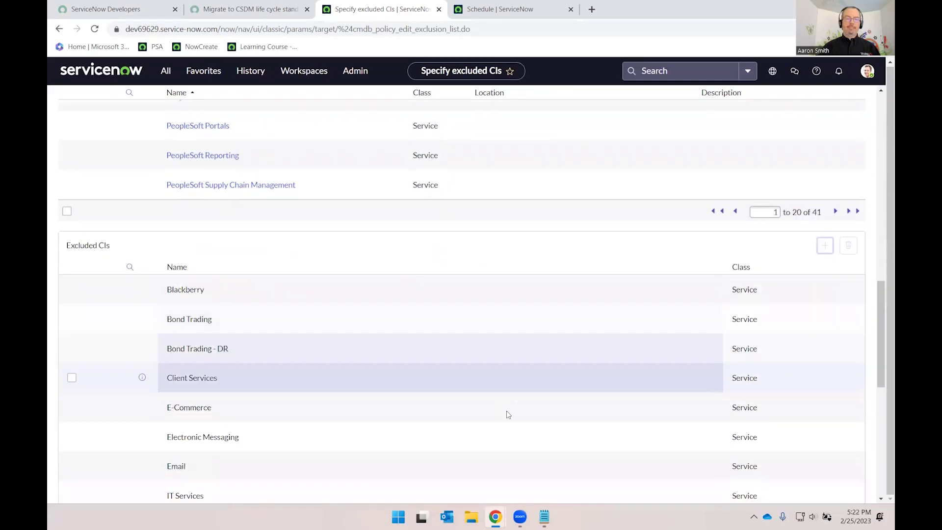
scroll(506, 414, "down", 6)
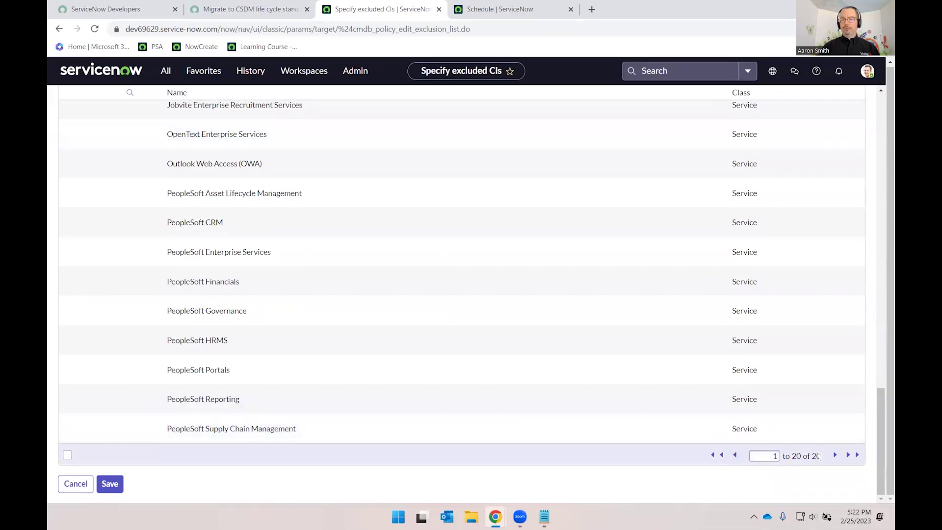
scroll(699, 397, "up", 10)
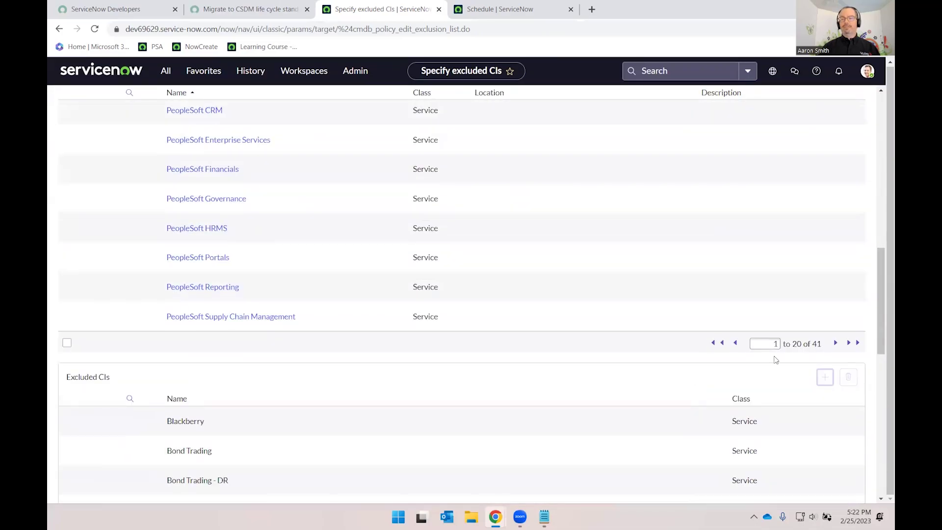
left_click(835, 343)
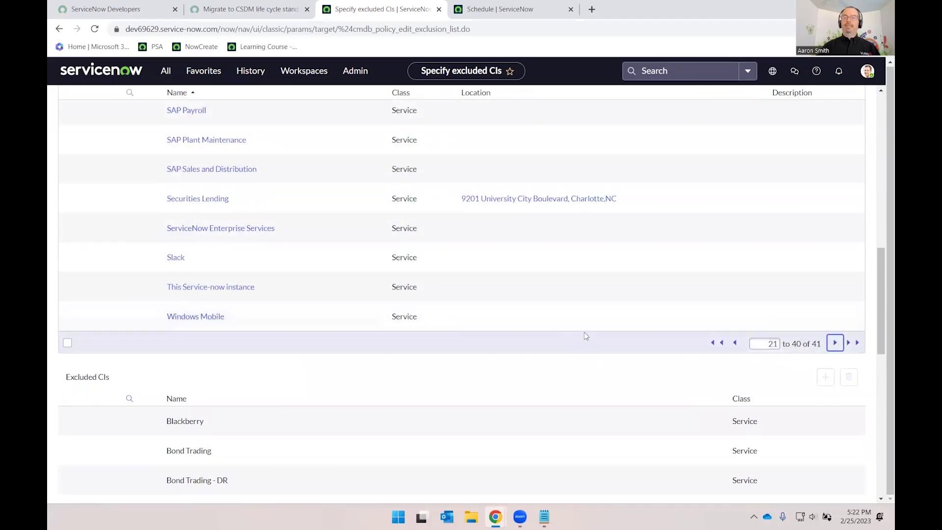
scroll(589, 344, "up", 10)
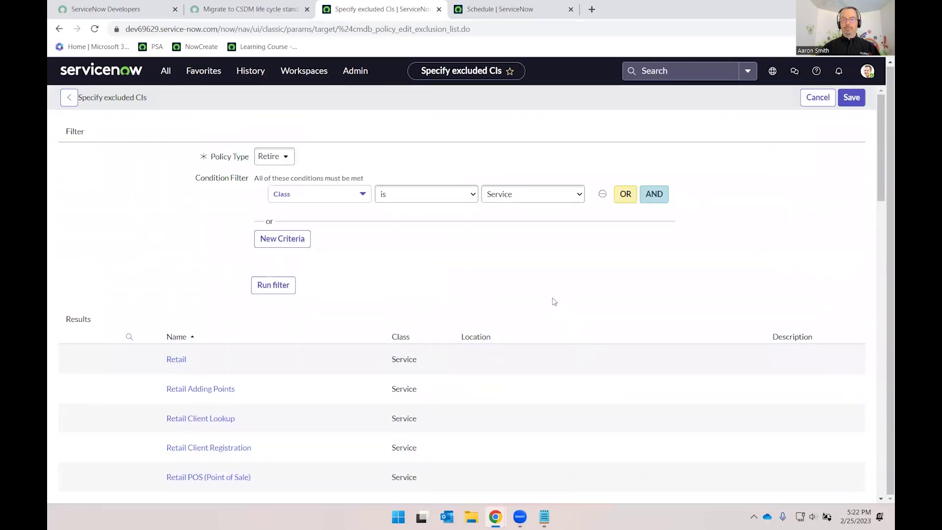
left_click(271, 159)
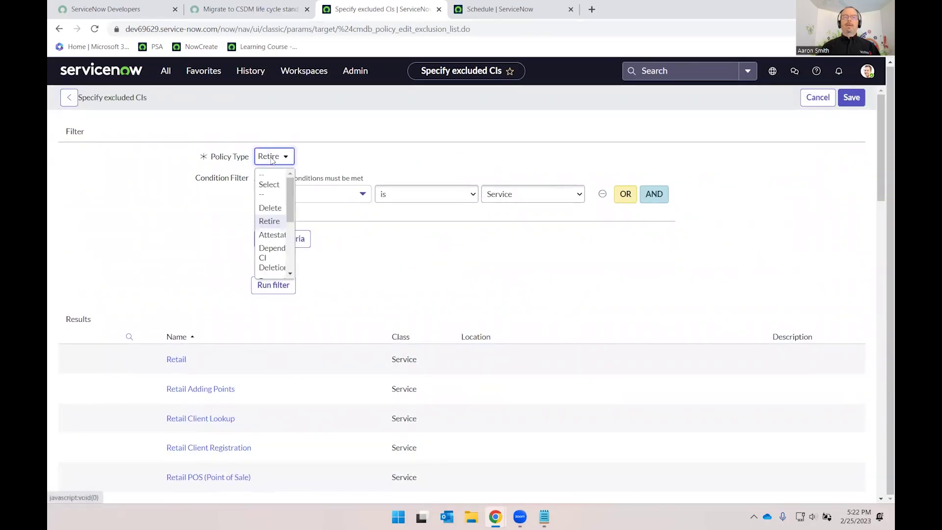
left_click_drag(290, 197, 285, 159)
left_click(377, 140)
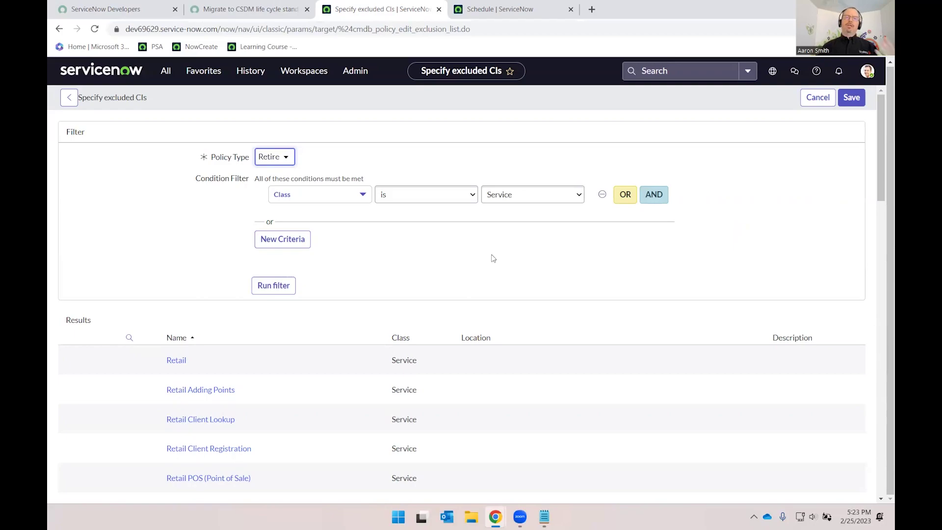
Step: Go back to the CMDB Data Manager and list its policies, Archive and Retire
left_click(68, 103)
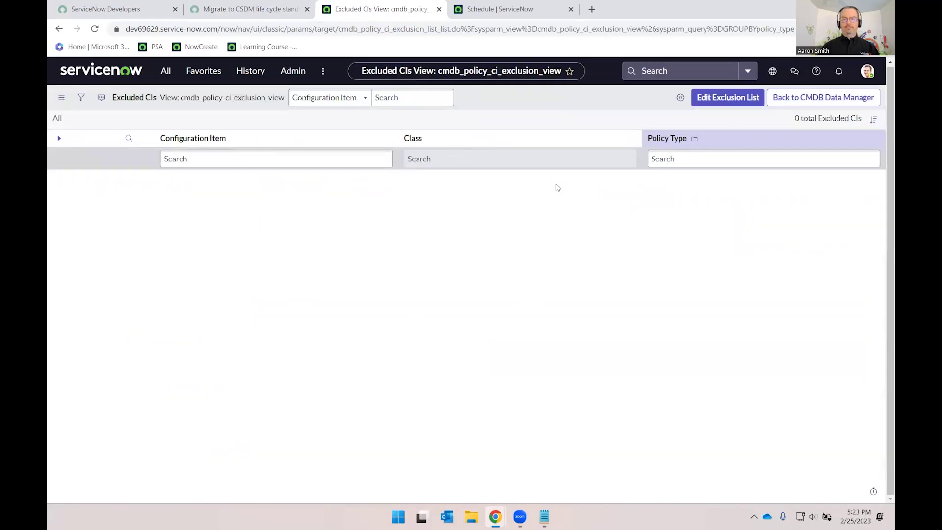
left_click(815, 101)
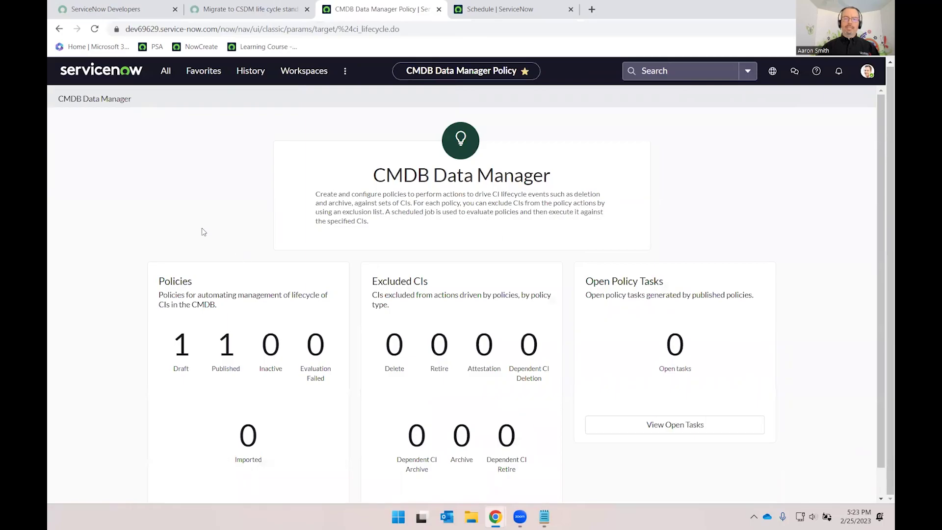
scroll(203, 232, "down", 1)
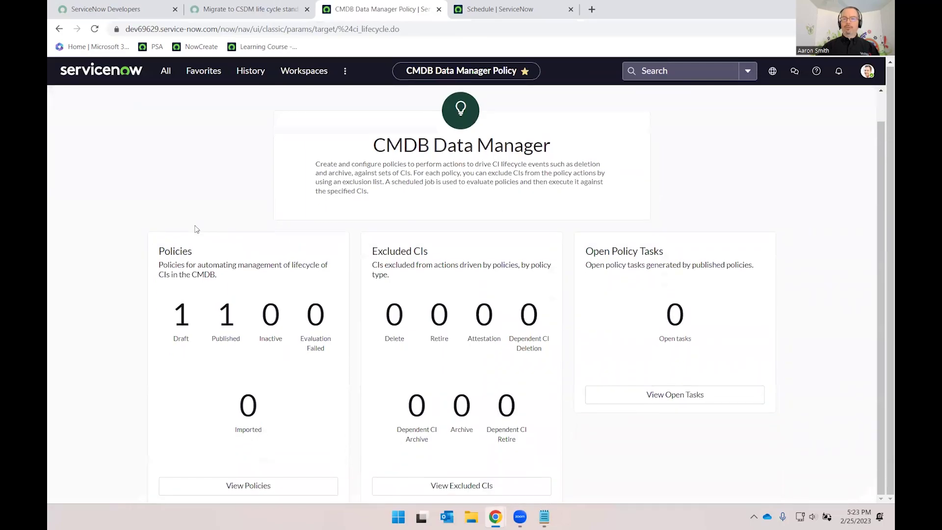
left_click(250, 485)
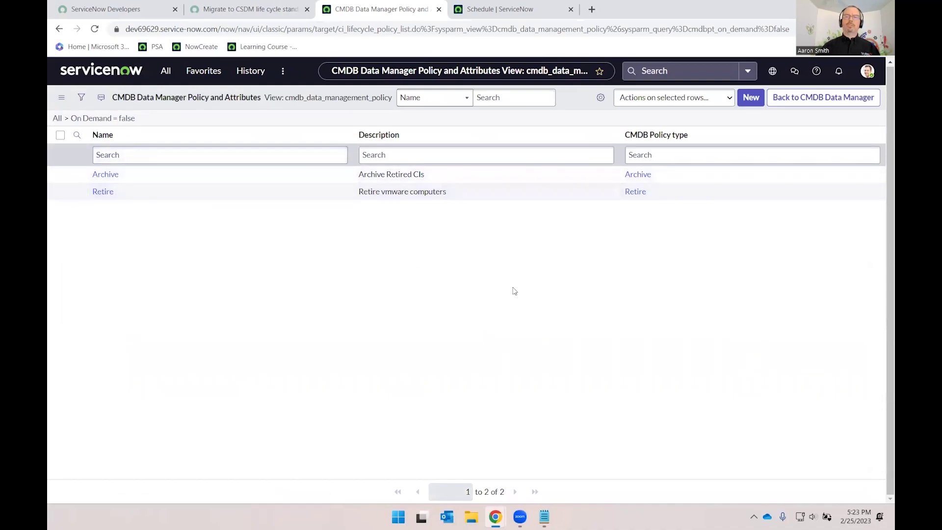
Step: Start a new policy 'Retire SAP Servers' with a repeated '098765432' description in an enlarged box
left_click(748, 99)
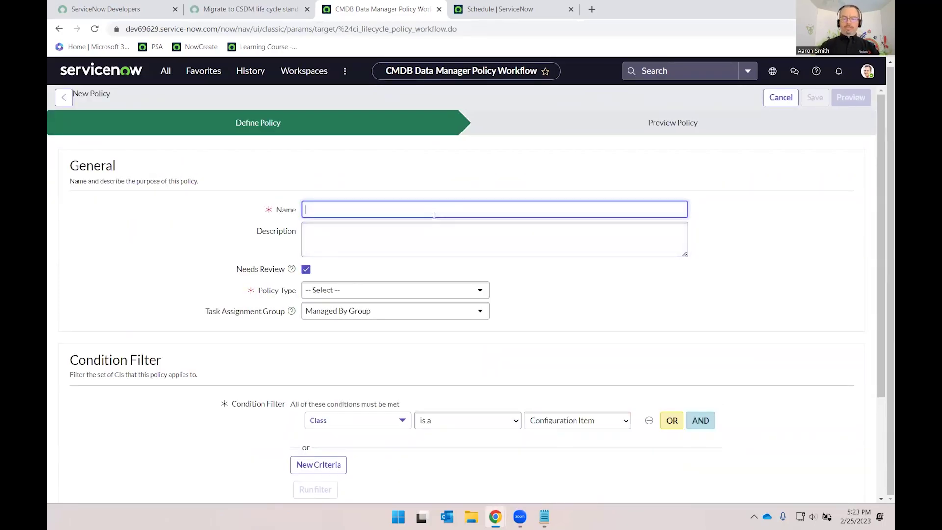
type("Ret")
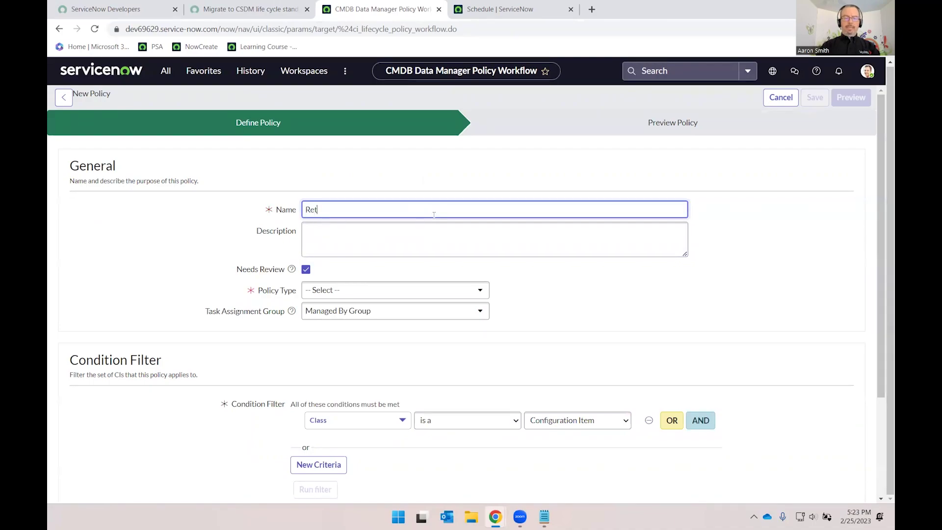
type("ire SAP Servers")
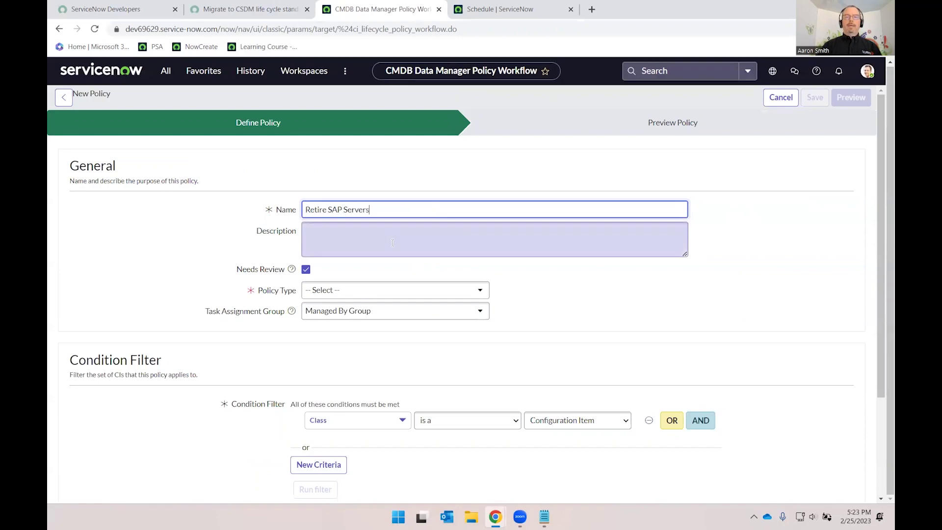
left_click(393, 243)
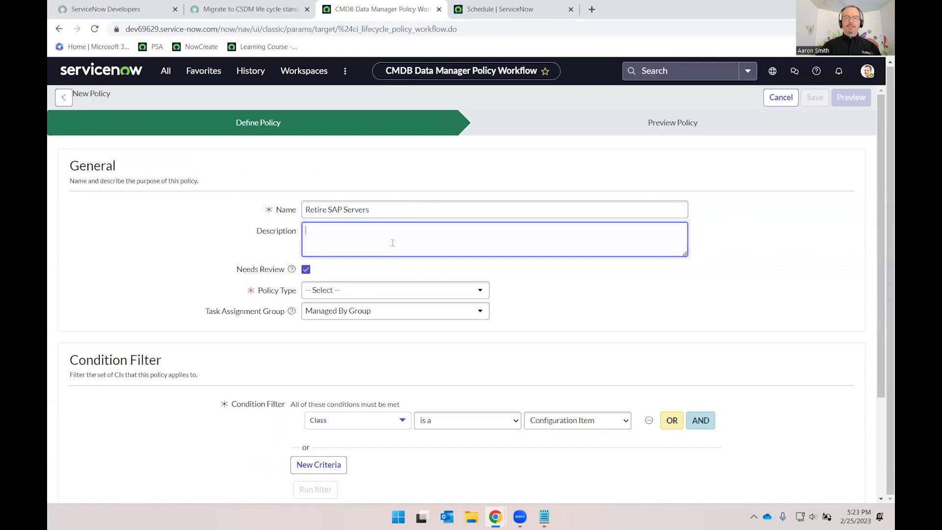
type("0987654321")
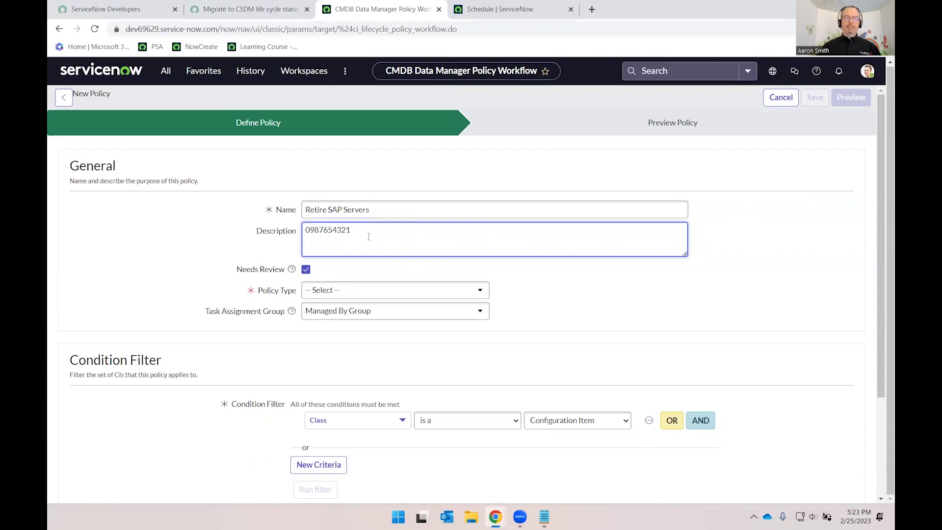
left_click_drag(368, 237, 260, 231)
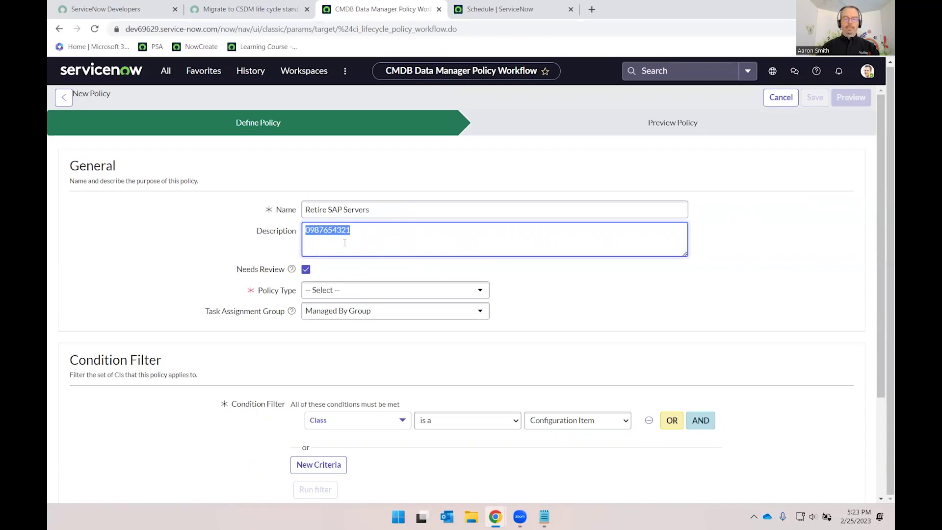
key("ctrl+v")
key("ctrl+v")
key("ctrl+v")
key("ctrl+v")
key("ctrl+v")
key("ctrl+v")
key("ctrl+v")
key("ctrl+v")
key("ctrl+v")
key("ctrl+v")
key("ctrl+v")
key("ctrl+v")
key("ctrl+v")
key("ctrl+v")
key("ctrl+v")
key("ctrl+v")
key("ctrl+v")
key("ctrl+v")
key("ctrl+v")
key("ctrl+v")
key("ctrl+v")
key("ctrl+v")
key("ctrl+v")
key("ctrl+v")
key("ctrl+v")
key("ctrl+v")
key("ctrl+v")
key("ctrl+v")
key("ctrl+v")
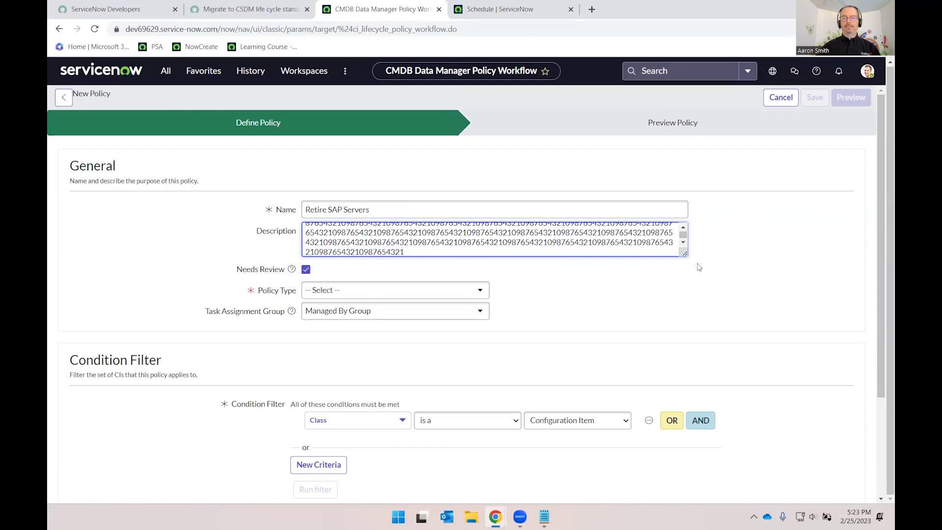
left_click_drag(685, 255, 694, 325)
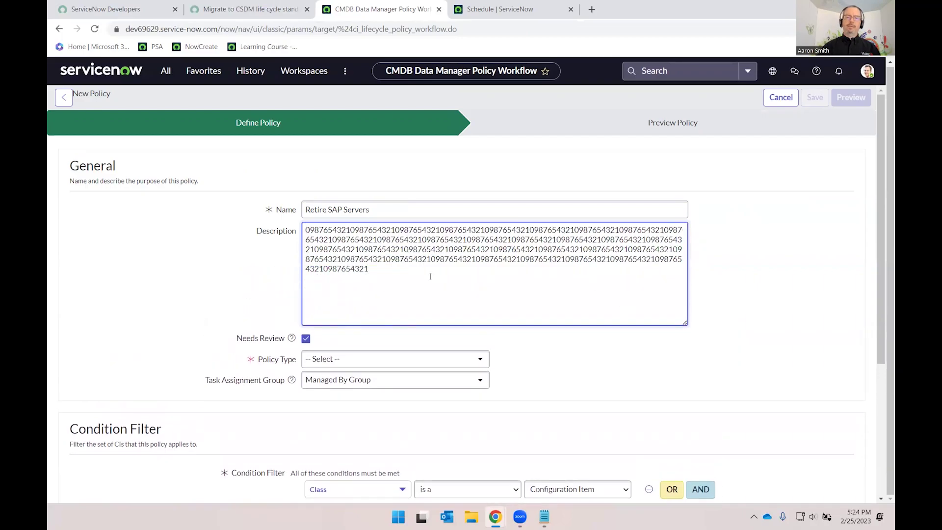
left_click(721, 257)
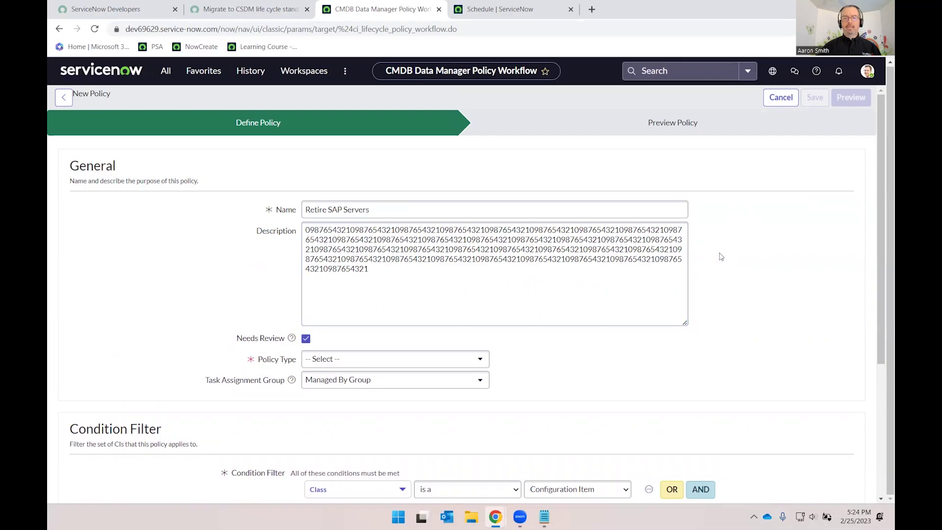
scroll(726, 274, "down", 1)
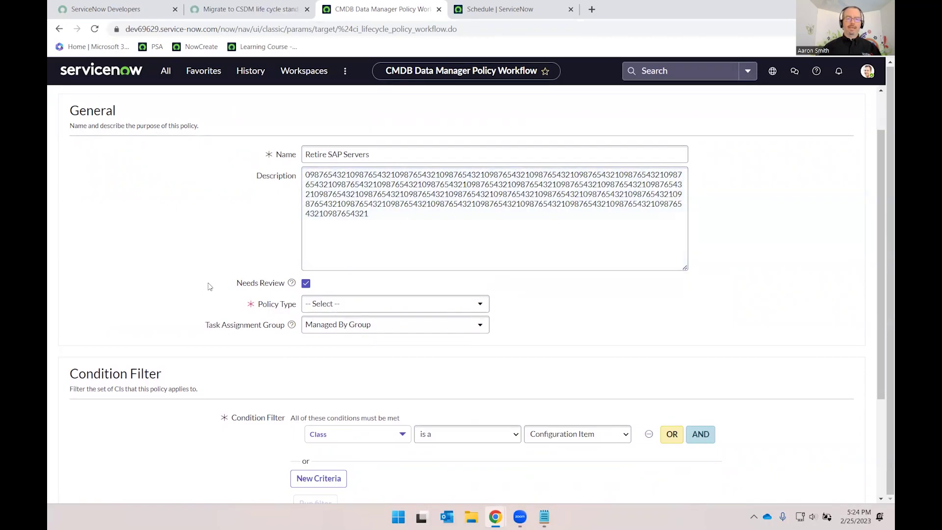
scroll(209, 287, "down", 1)
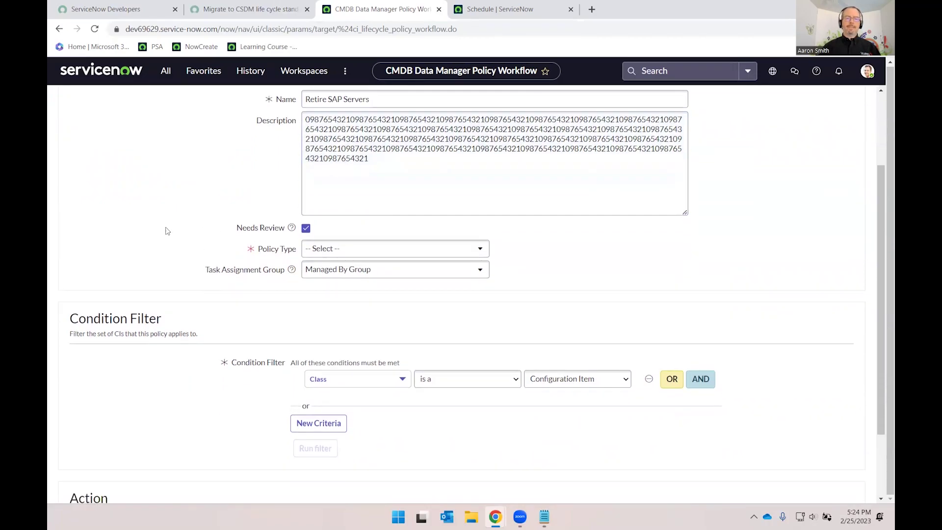
Step: Keep Needs Review ticked and Managed By Group as the task assignment group
left_click(305, 229)
left_click(305, 230)
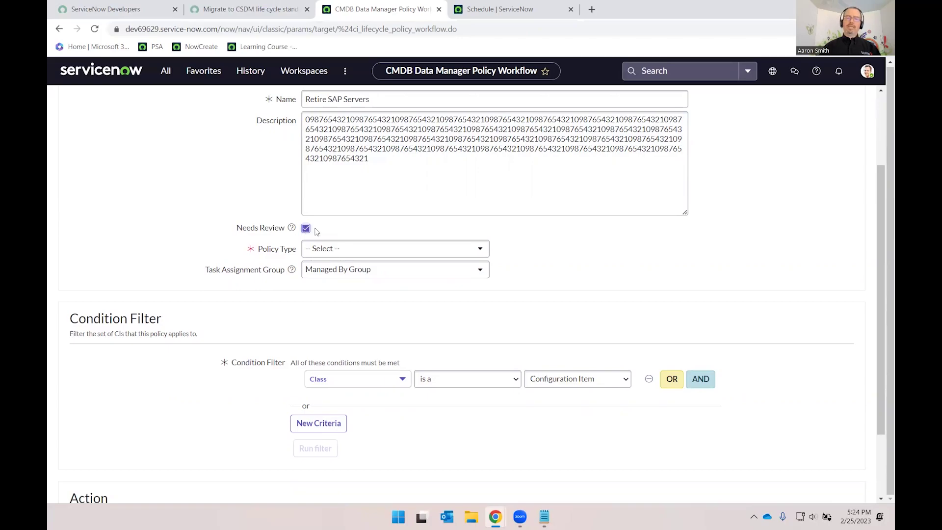
left_click(388, 273)
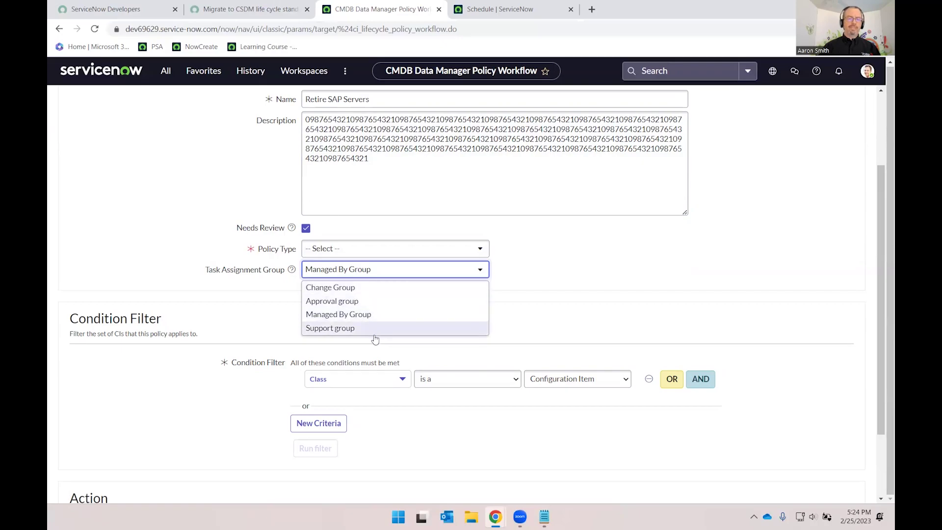
left_click(523, 281)
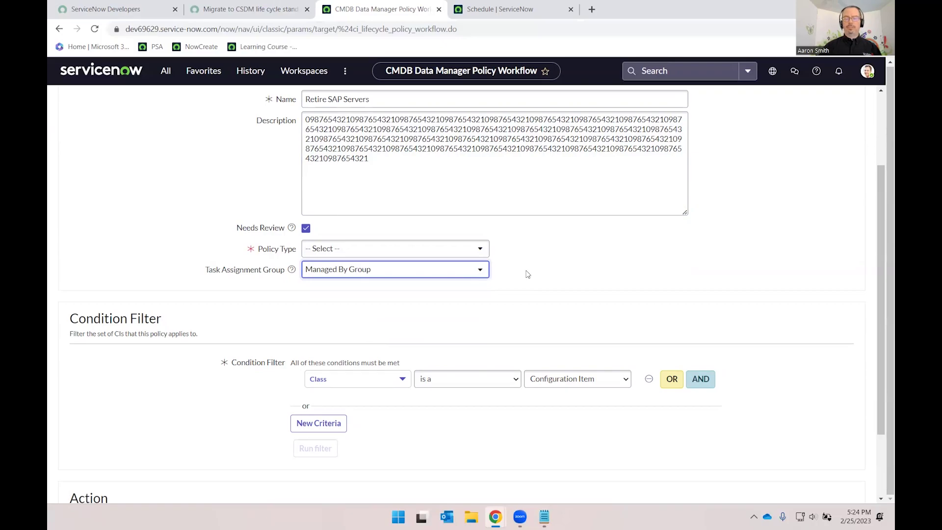
Step: Set Policy Type to Retire and choose the Retire Configuration Items subflow
left_click(439, 247)
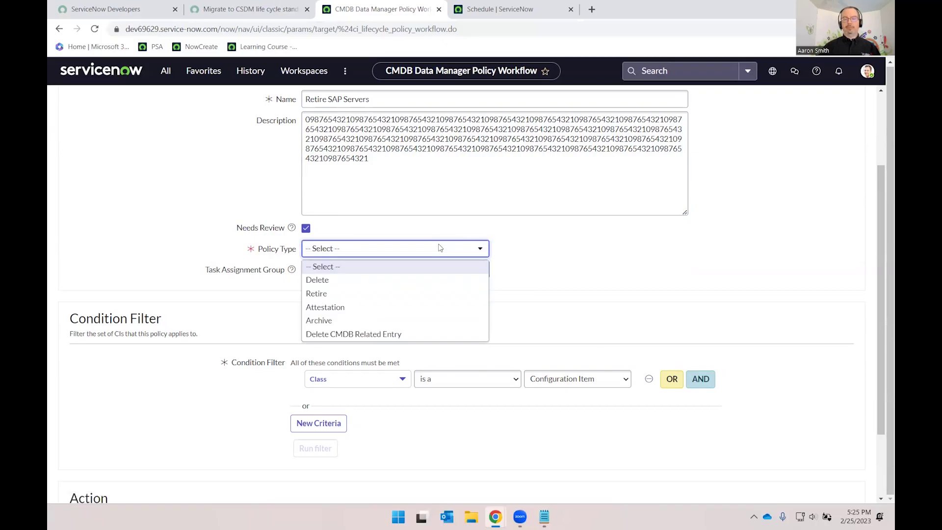
left_click(350, 294)
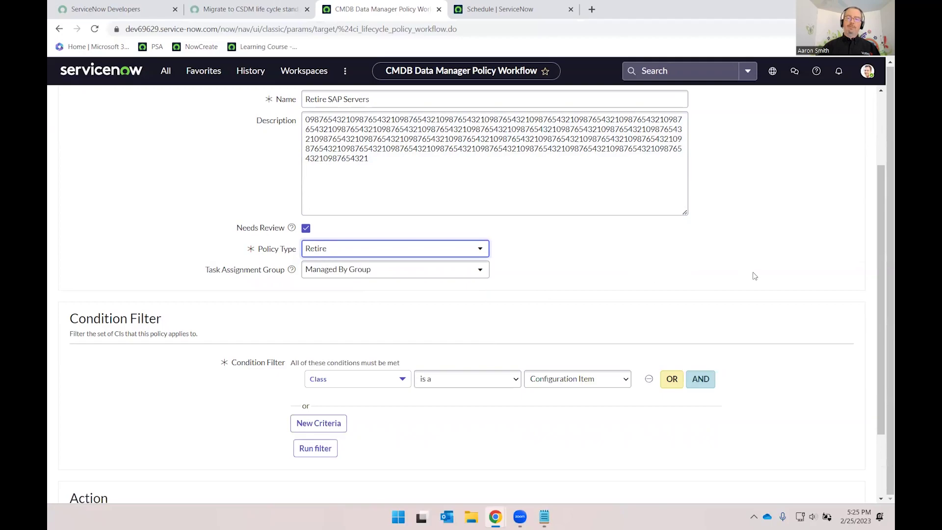
scroll(754, 276, "down", 1)
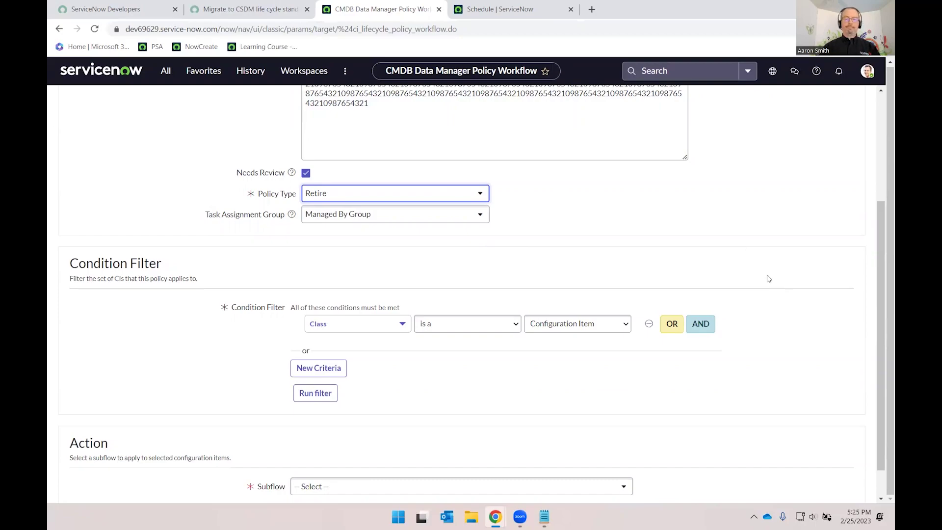
scroll(768, 279, "down", 1)
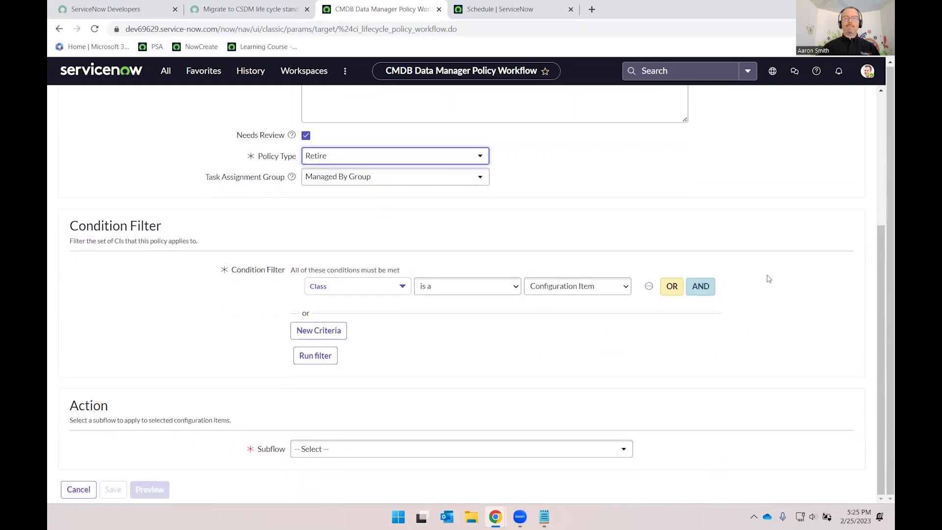
left_click(324, 453)
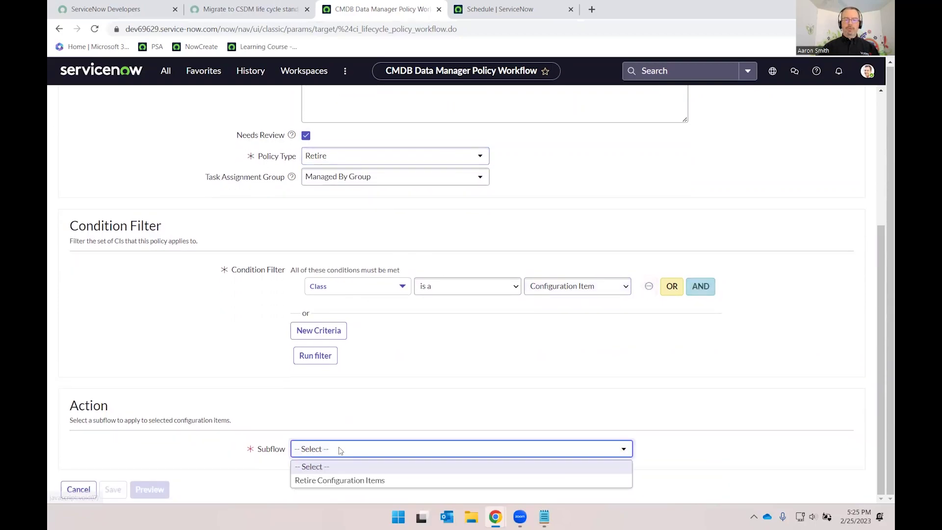
left_click(345, 481)
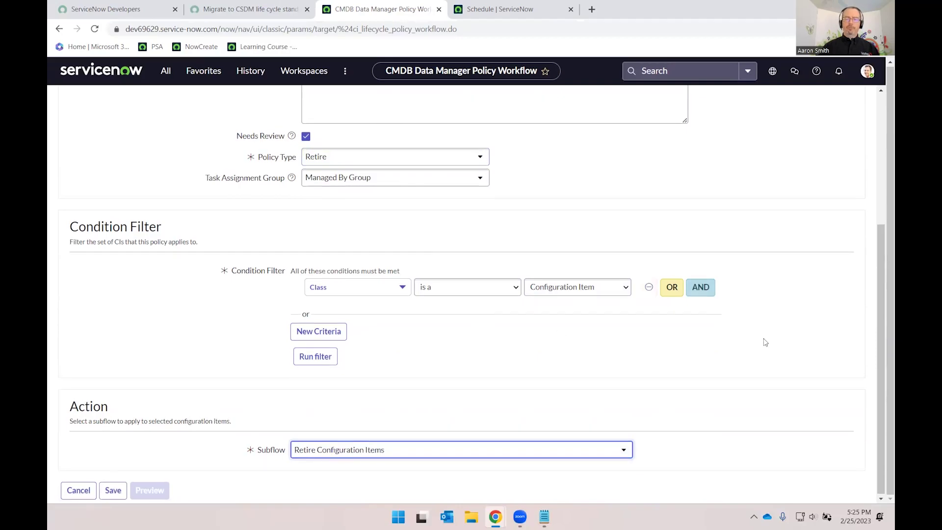
scroll(766, 338, "up", 2)
scroll(779, 345, "down", 2)
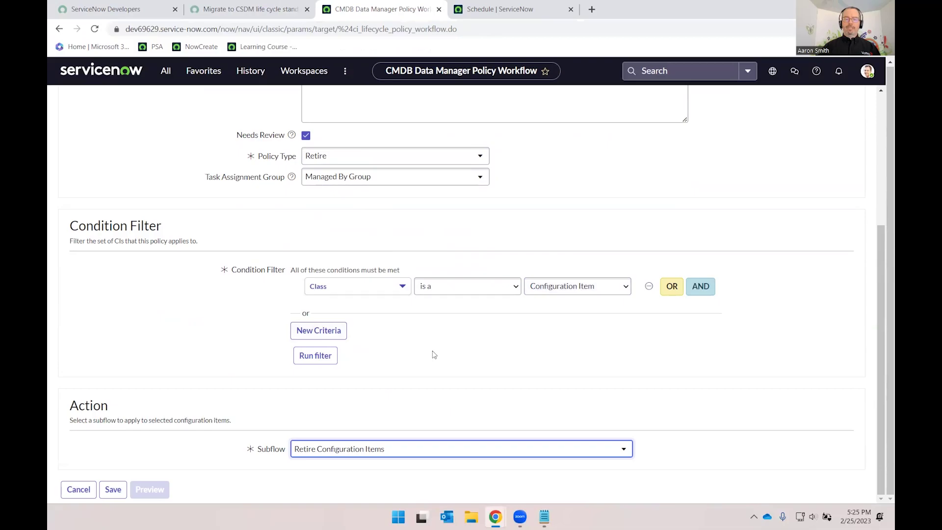
Step: Limit the policy condition's Class to Server
scroll(386, 315, "up", 2)
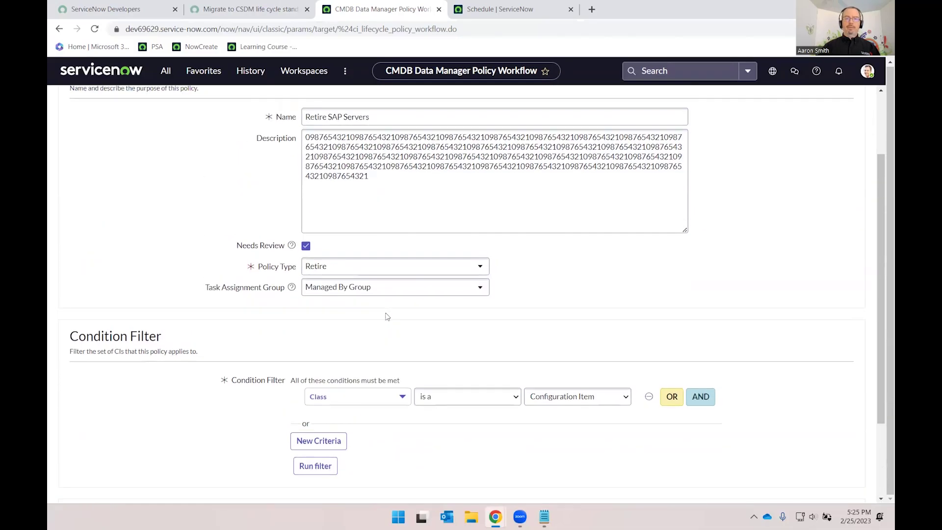
scroll(440, 342, "down", 1)
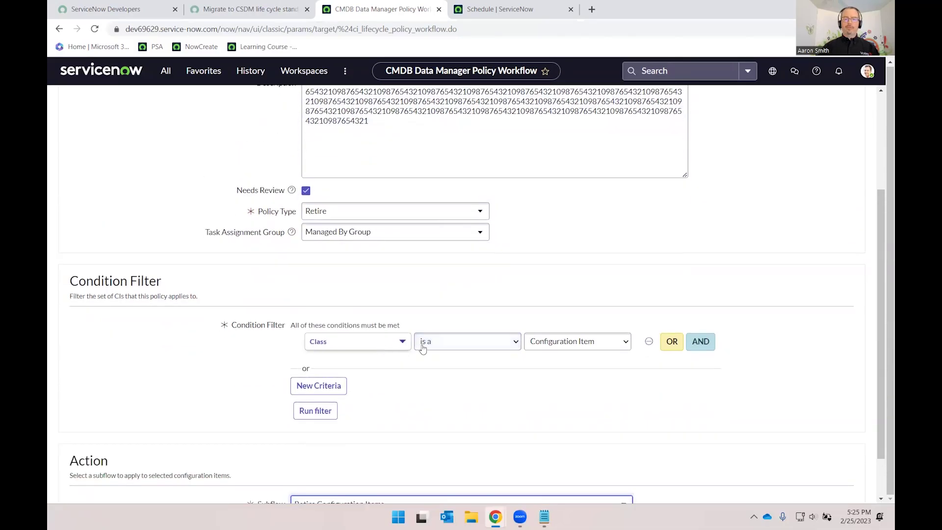
left_click(581, 349)
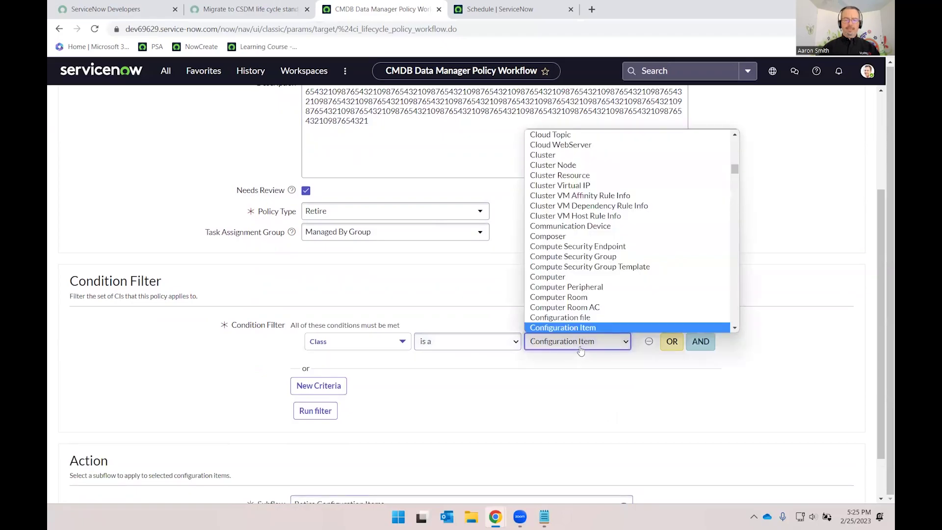
type("ser")
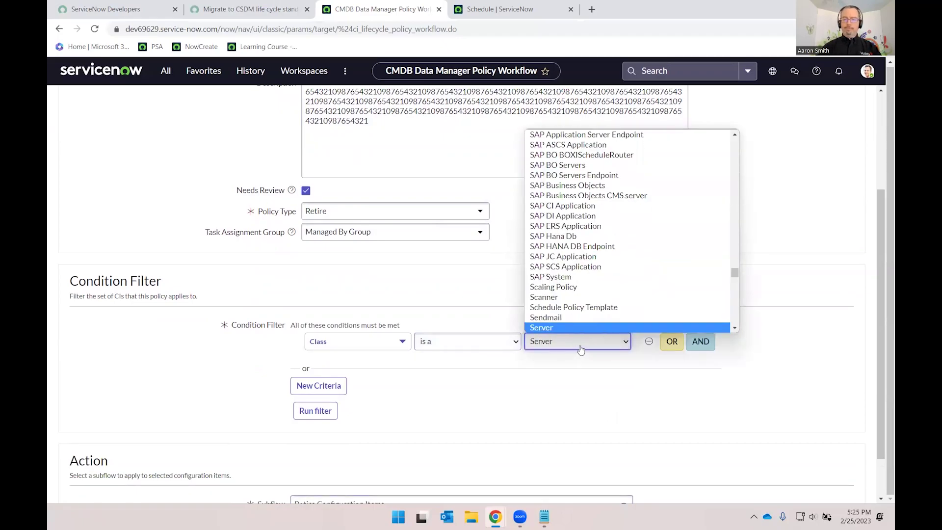
left_click(579, 309)
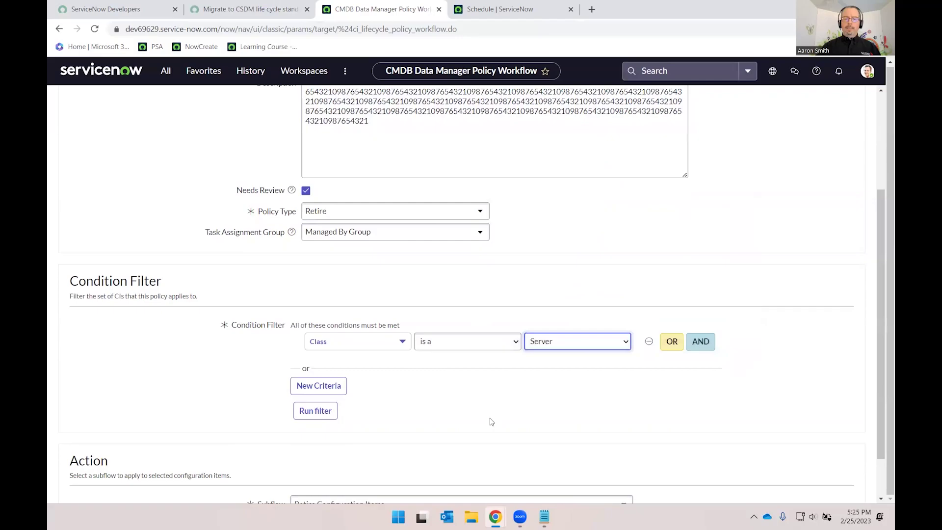
Step: Add an AND condition Name contains SAP and run the filter, matching 8 records
left_click(700, 342)
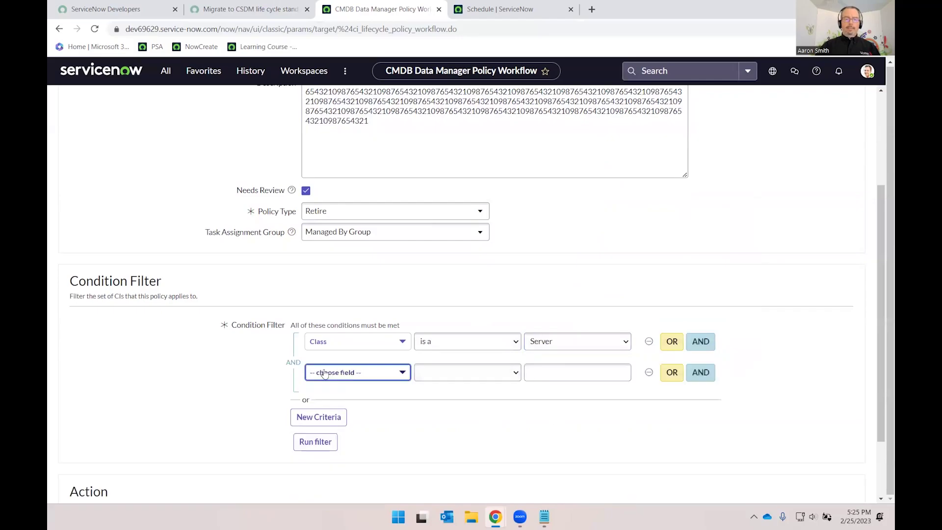
left_click(325, 375)
type("m")
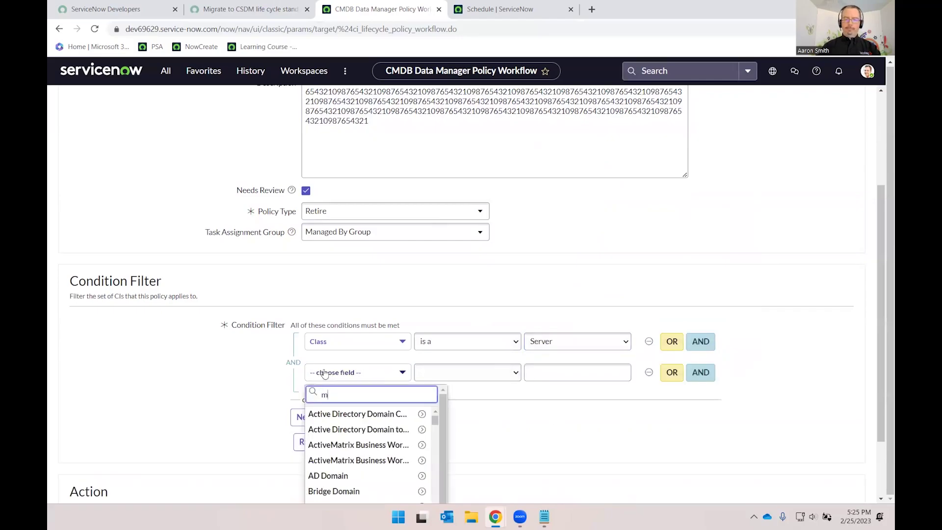
key("BackSpace")
type("name")
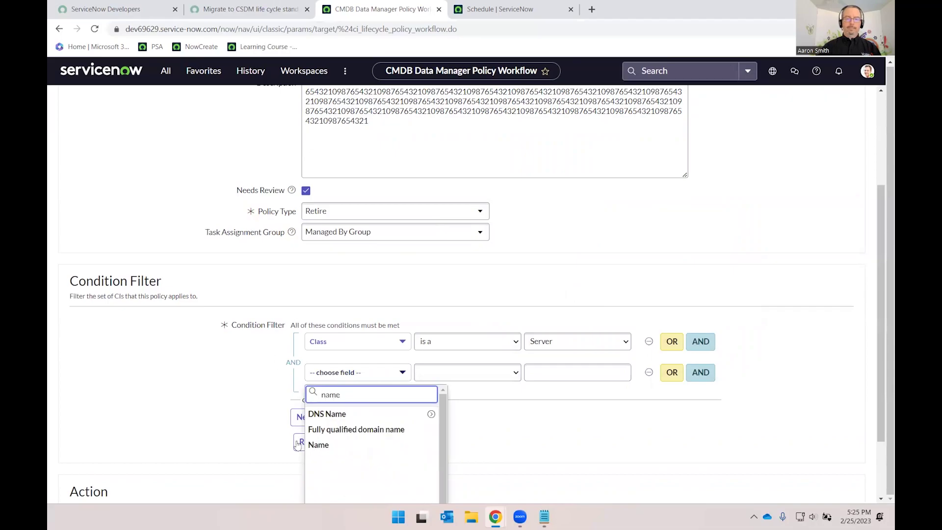
left_click(319, 445)
left_click(476, 379)
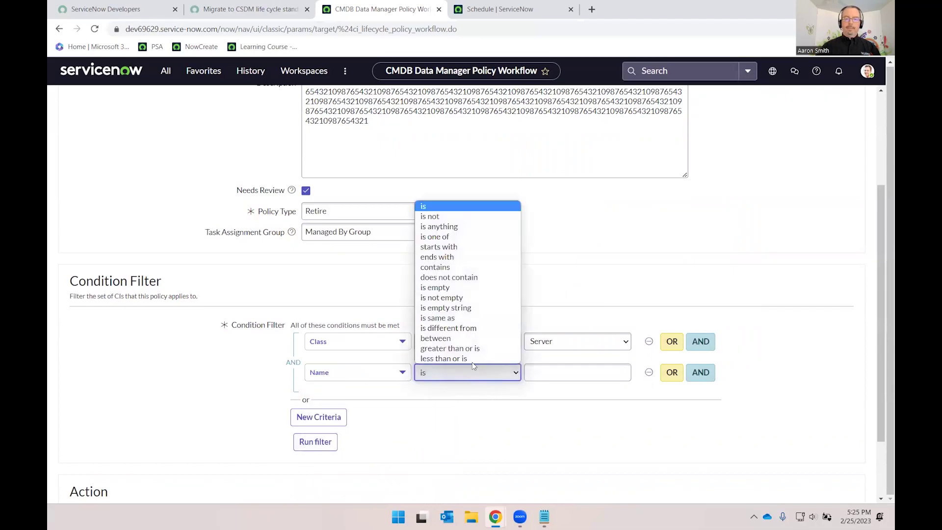
left_click(435, 267)
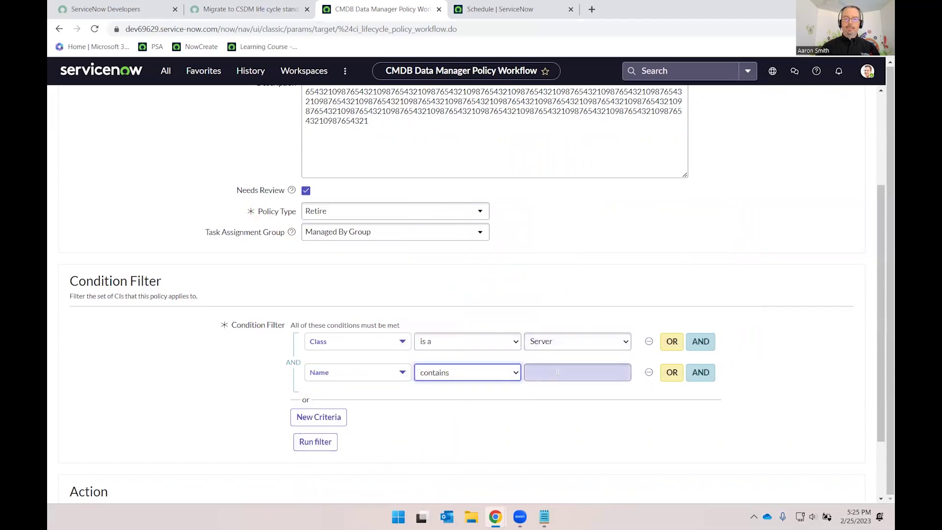
left_click(556, 372)
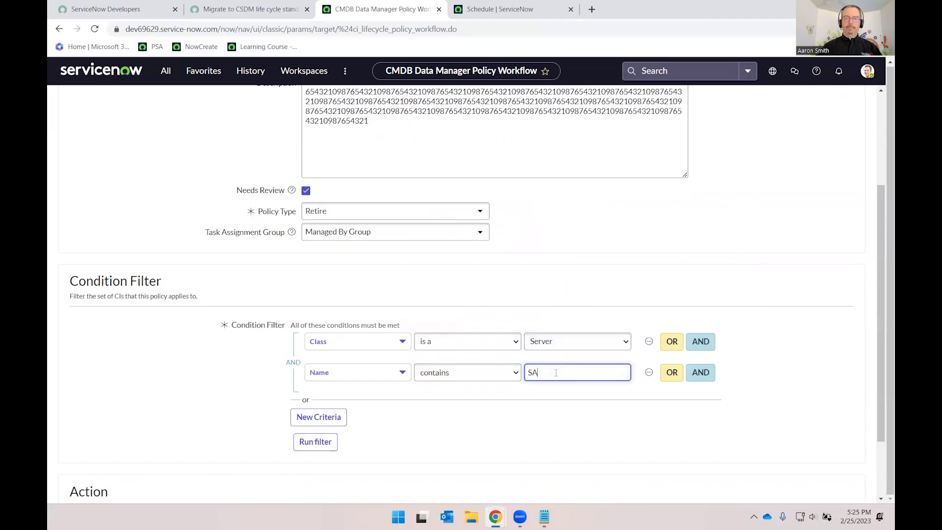
left_click(315, 442)
scroll(186, 392, "down", 1)
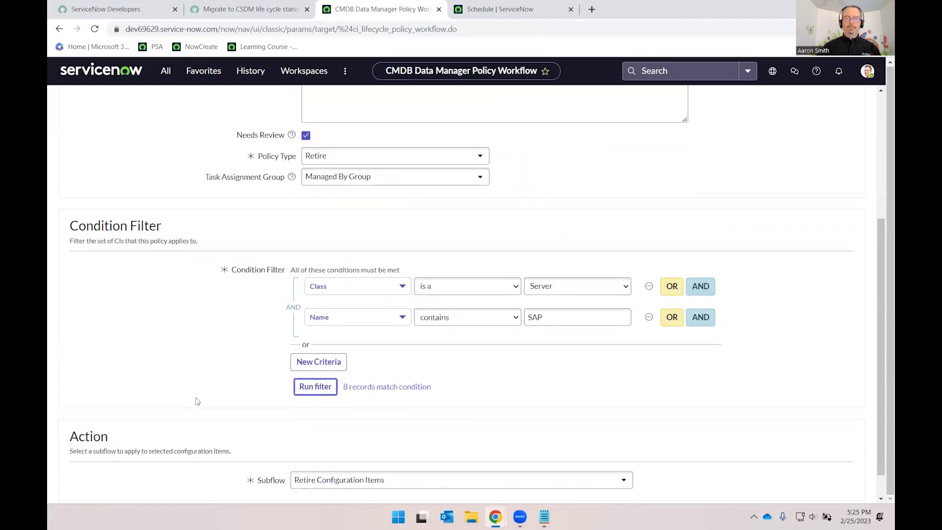
Step: Open the 8 matching records as a Configuration Items list and drop the related-list condition
left_click(392, 390)
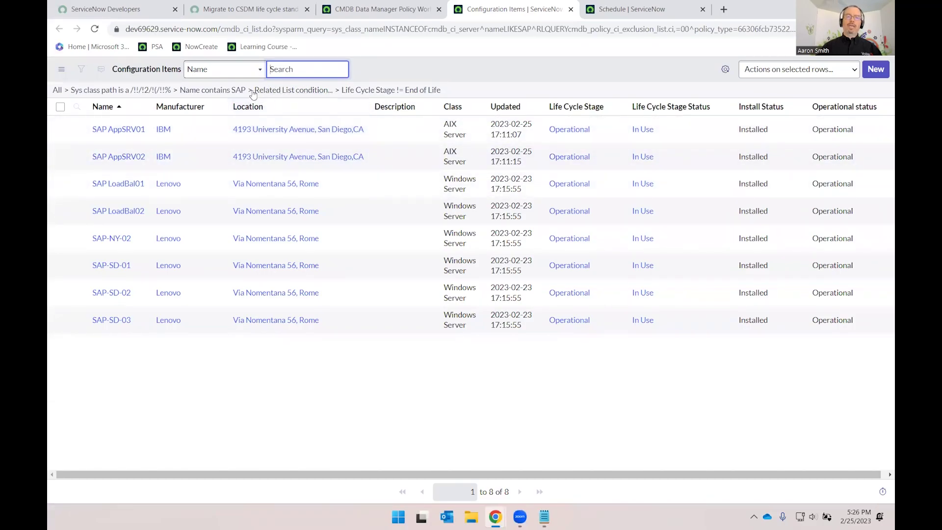
left_click(252, 92)
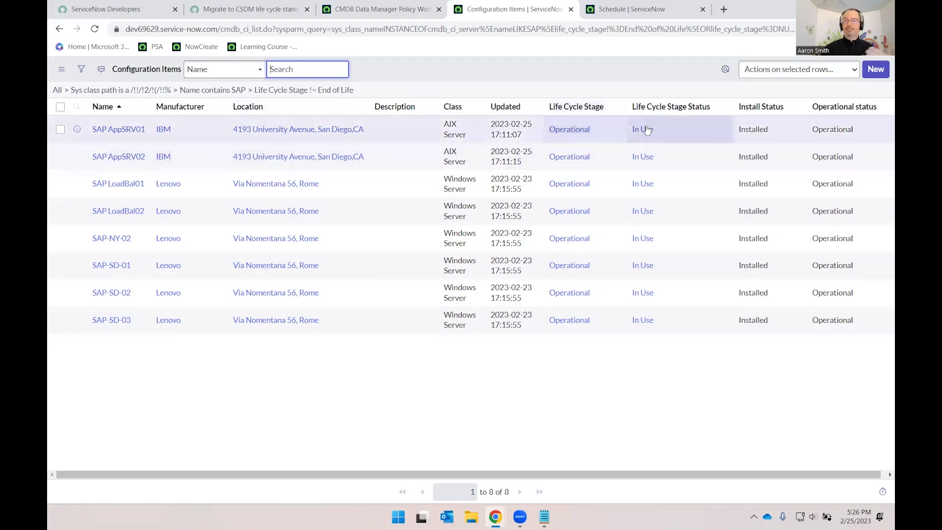
left_click(705, 135)
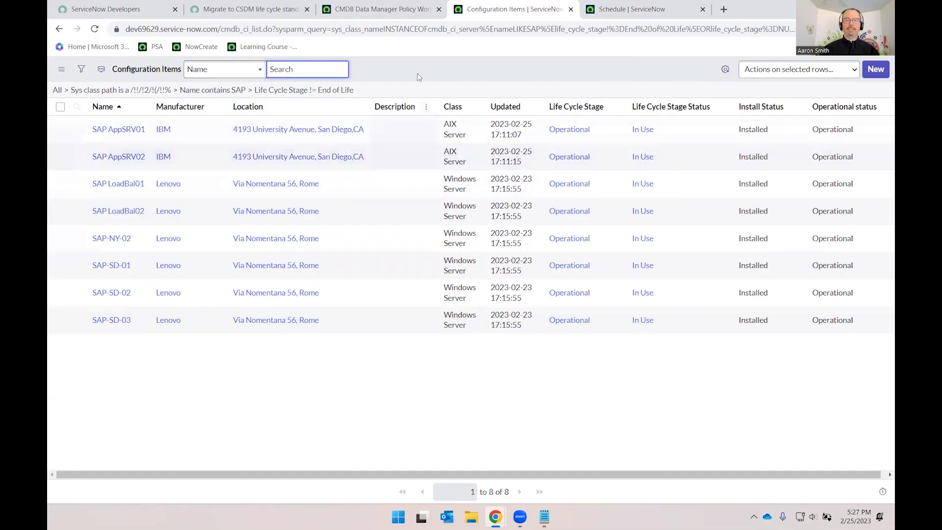
Step: On the policy form, add a third condition on Class with operator 'is not'
left_click(396, 8)
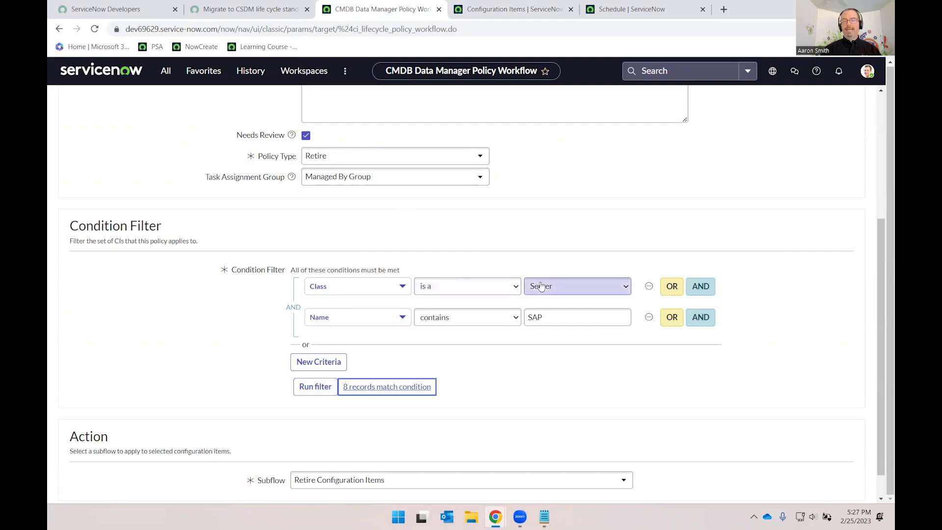
left_click(700, 317)
left_click(352, 349)
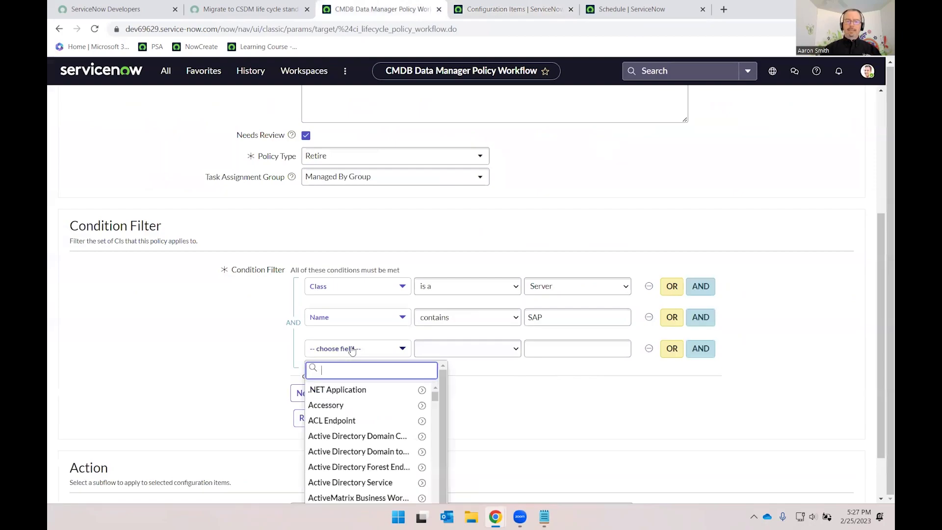
type("clas")
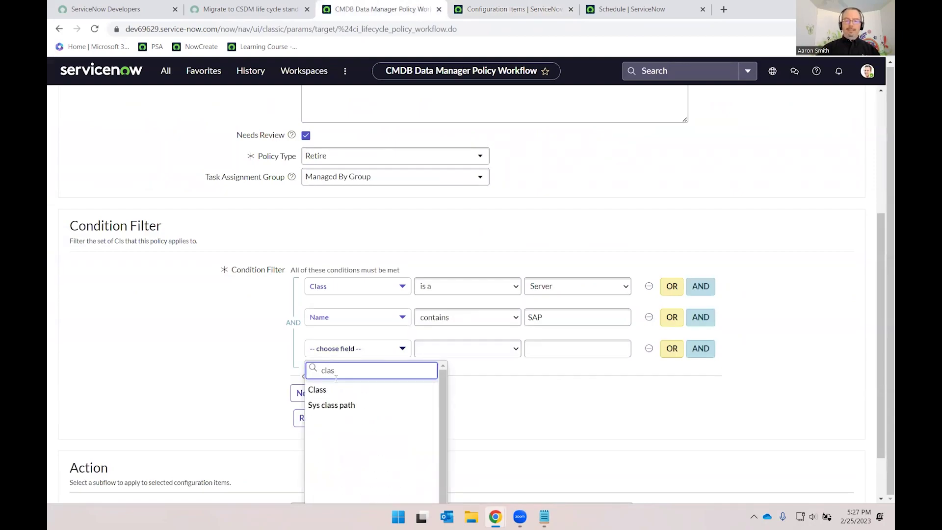
left_click(353, 390)
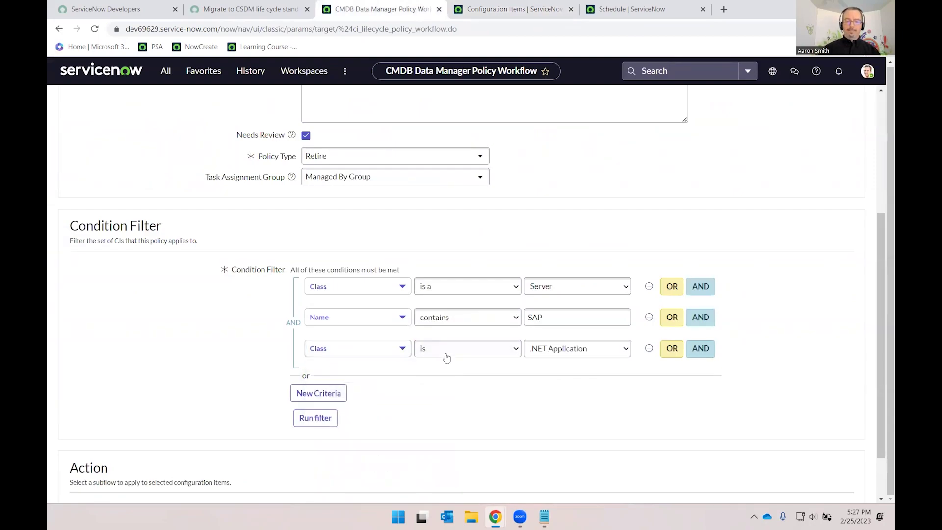
left_click(445, 355)
left_click(444, 373)
Step: Set its value to Windows Server and run the filter, narrowing matches to 2 records
left_click(559, 349)
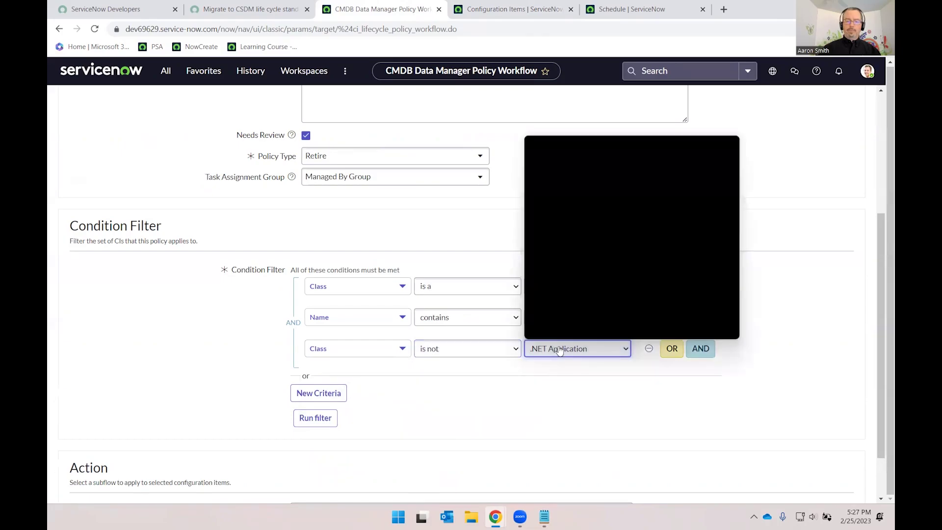
key("w")
key("i")
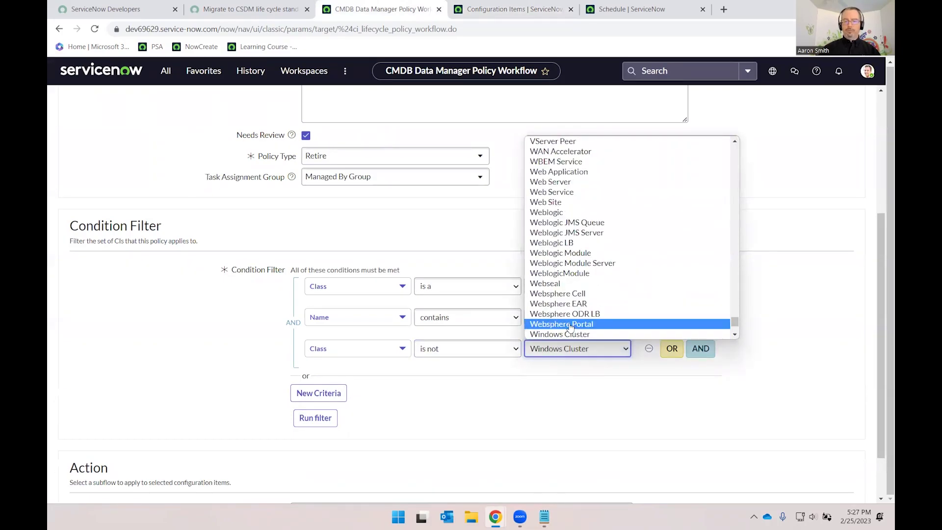
scroll(589, 274, "down", 3)
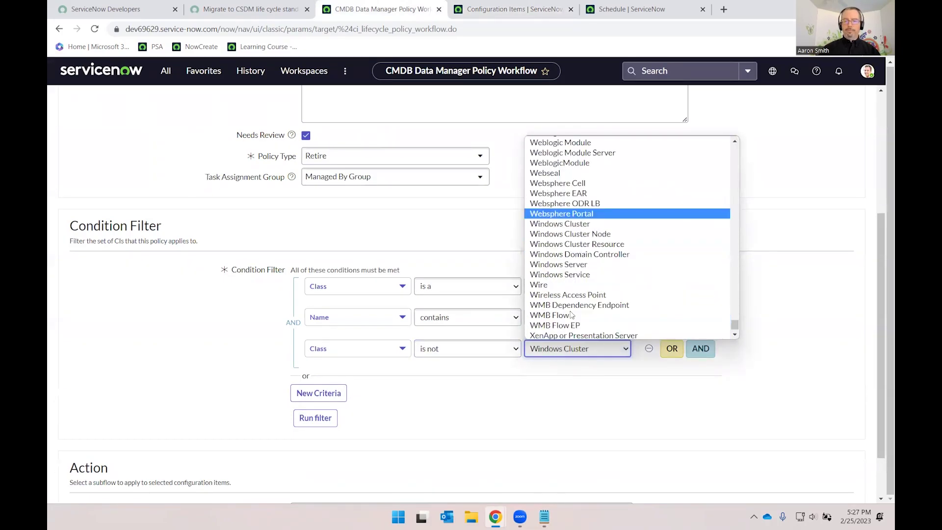
left_click(589, 264)
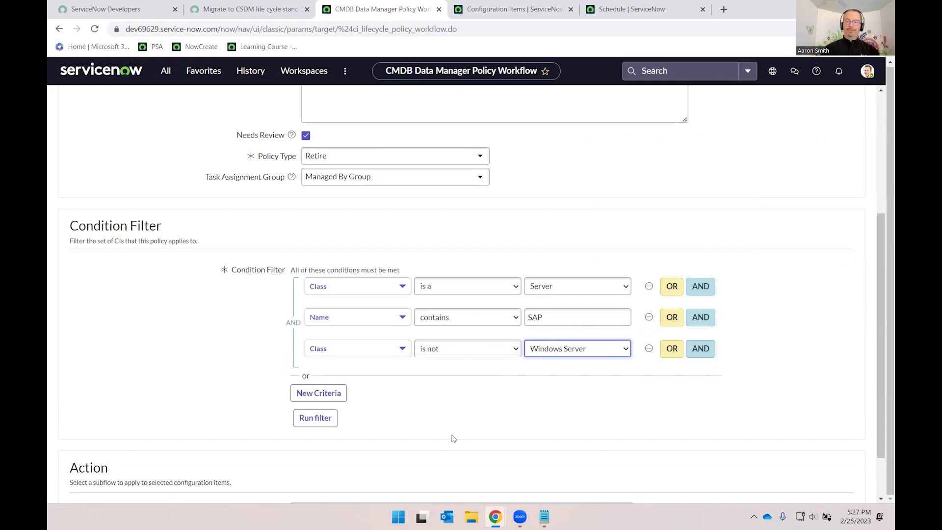
left_click(324, 424)
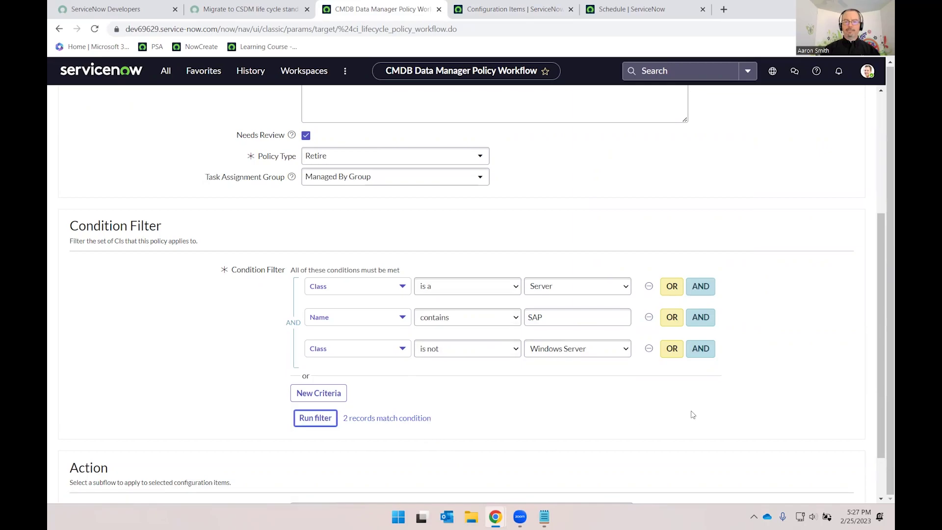
Step: Save, preview and publish the Retire SAP Servers policy, affecting 2 AIX servers with 1 task
scroll(768, 342, "up", 4)
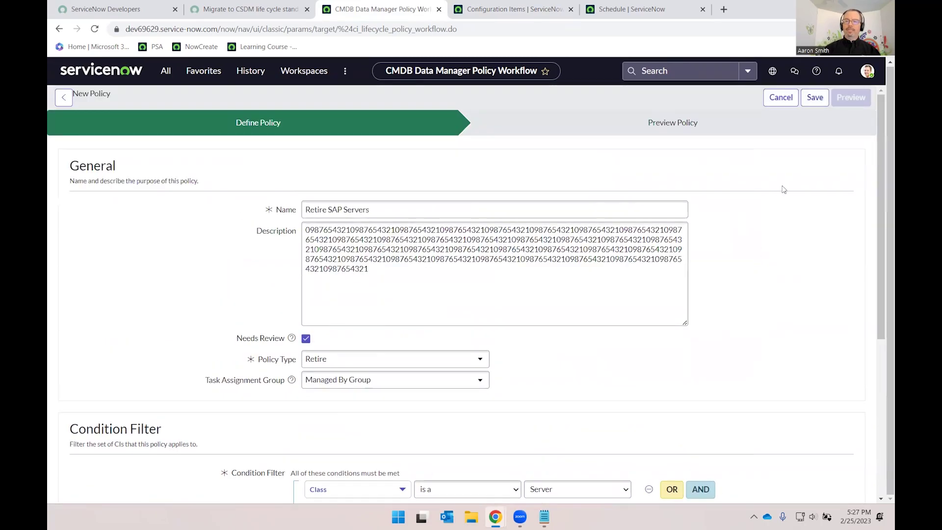
left_click(816, 104)
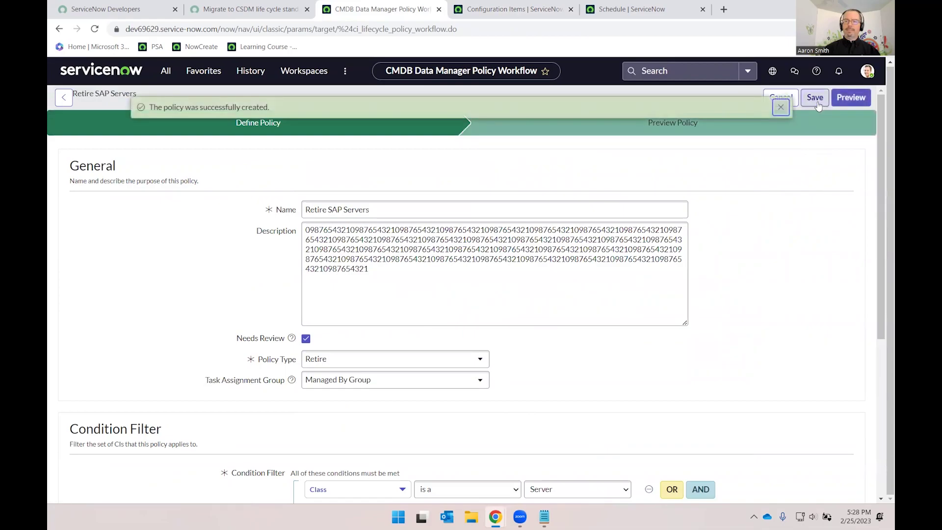
left_click(851, 98)
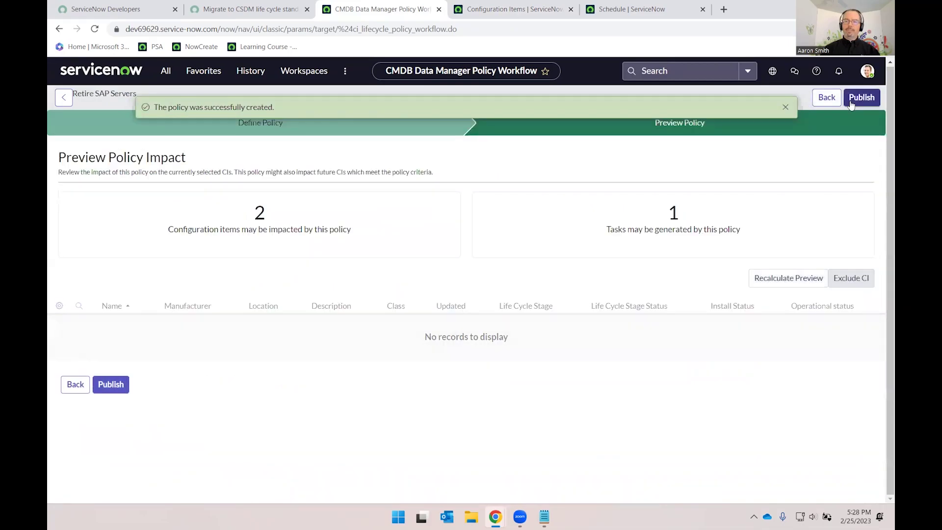
left_click(854, 101)
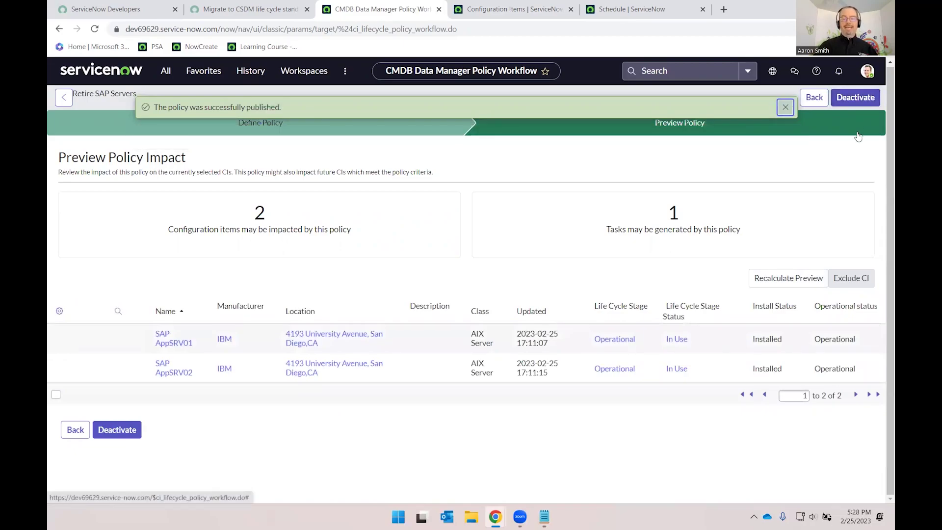
left_click(785, 108)
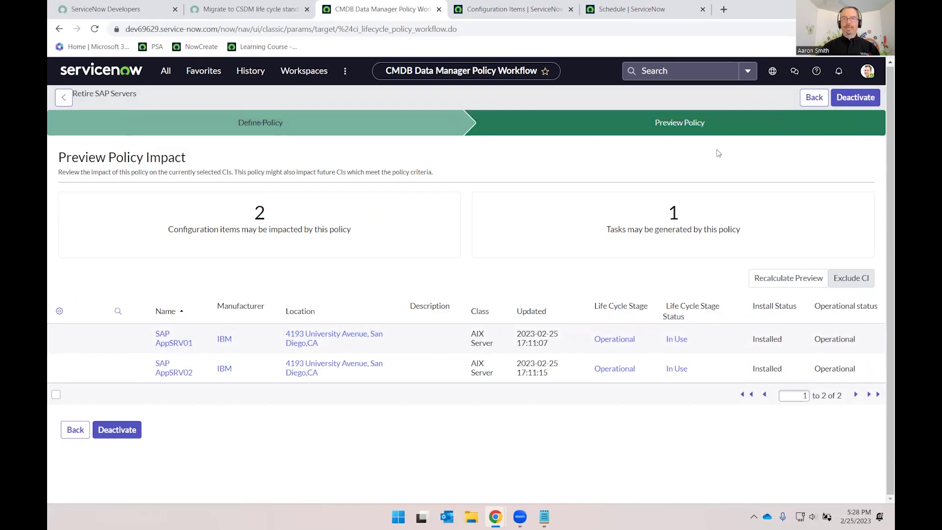
Step: Move the Retire Policy Processor's next action to Feb 25 so it runs, then refresh the job list
left_click(632, 9)
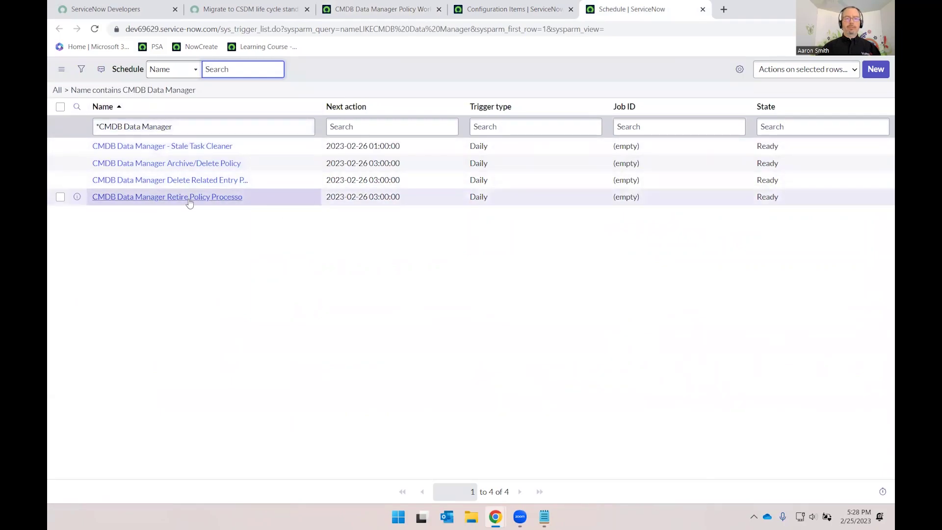
double_click(427, 202)
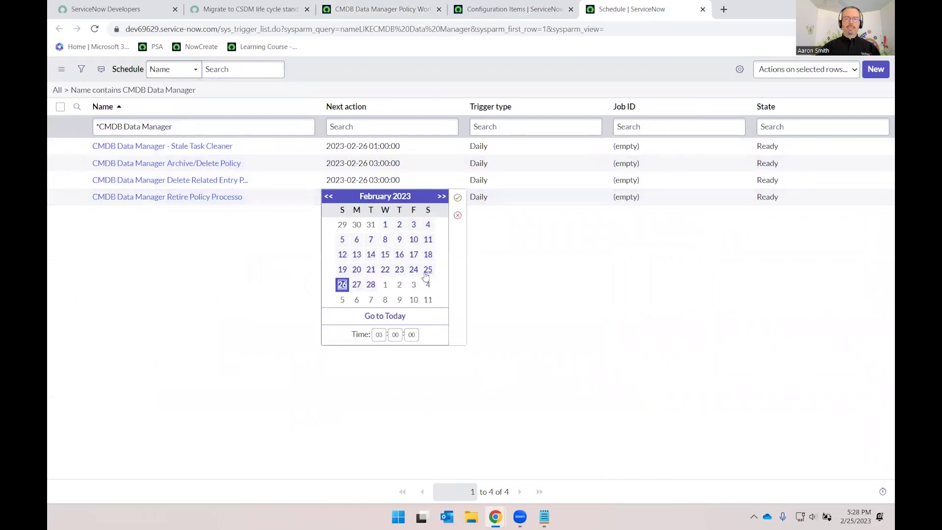
left_click(427, 270)
left_click(458, 198)
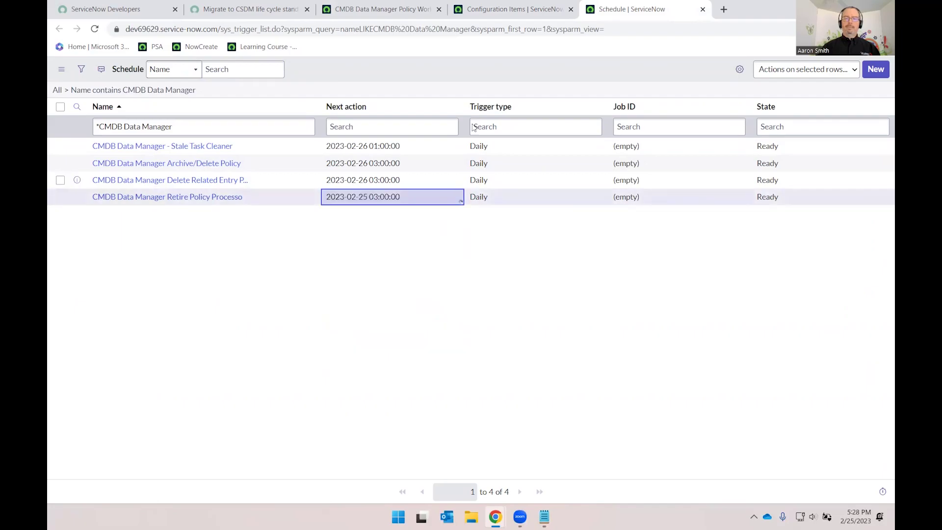
right_click(466, 64)
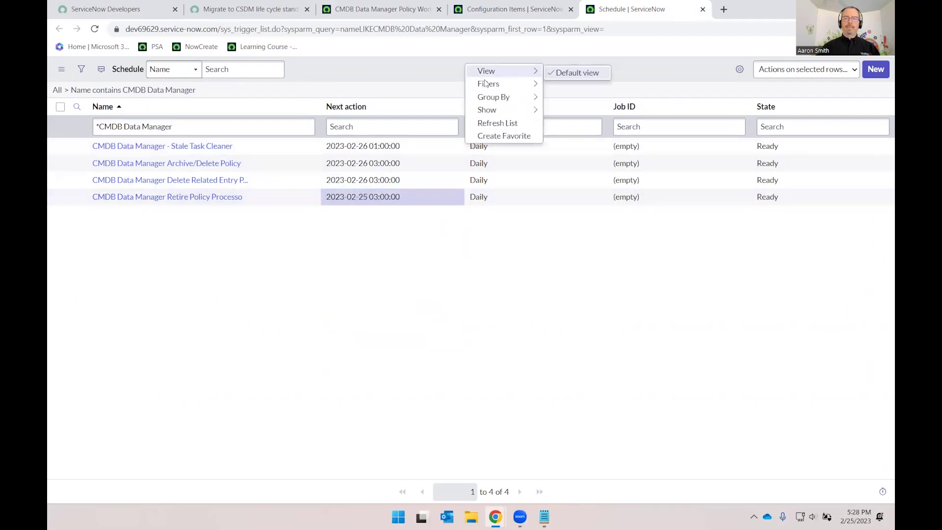
left_click(512, 124)
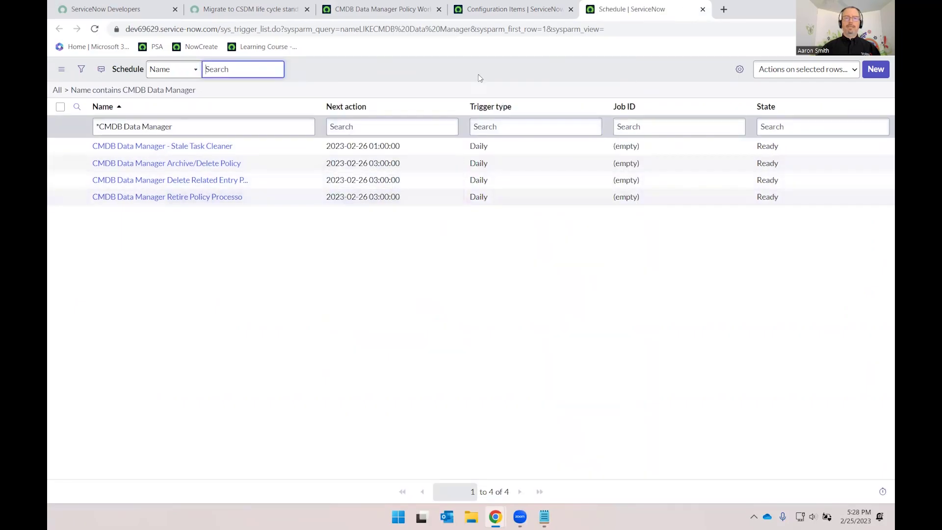
left_click(400, 15)
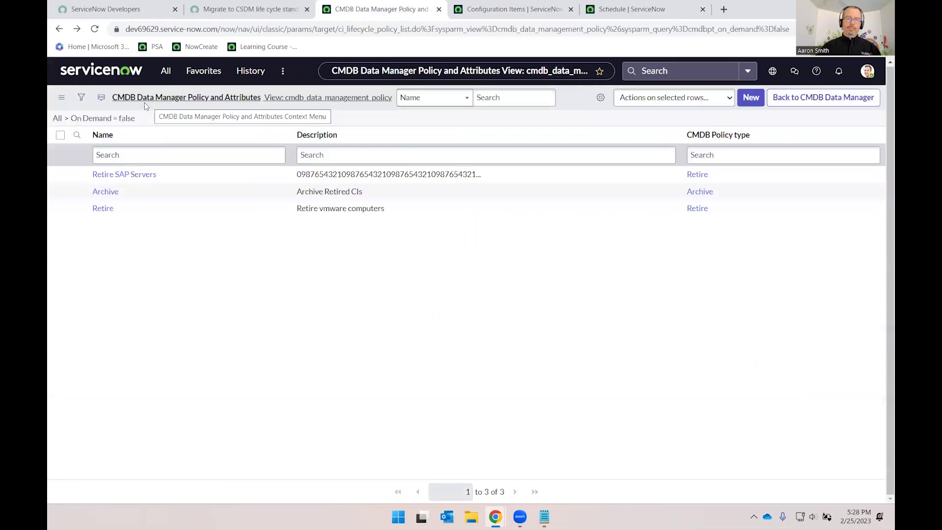
Step: Open the Retire SAP Servers task from the open policy tasks and show its CIs
left_click(794, 99)
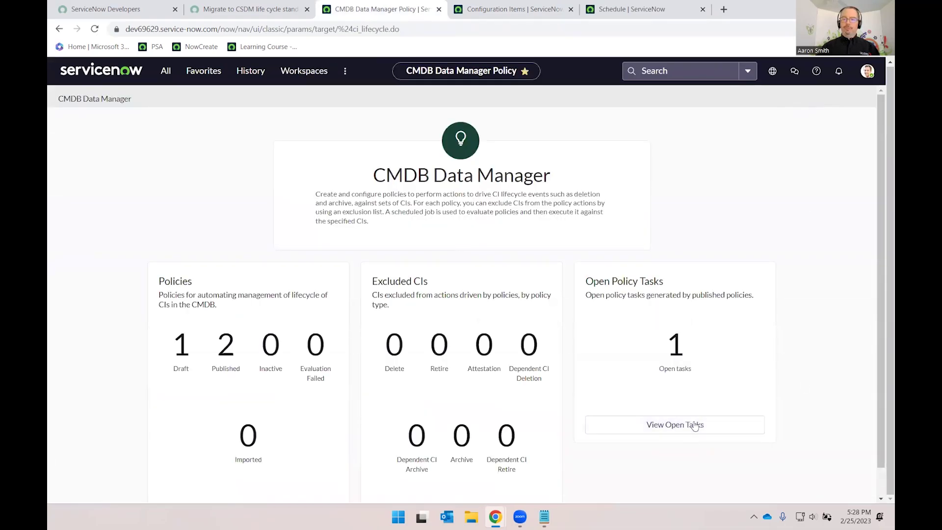
left_click(683, 430)
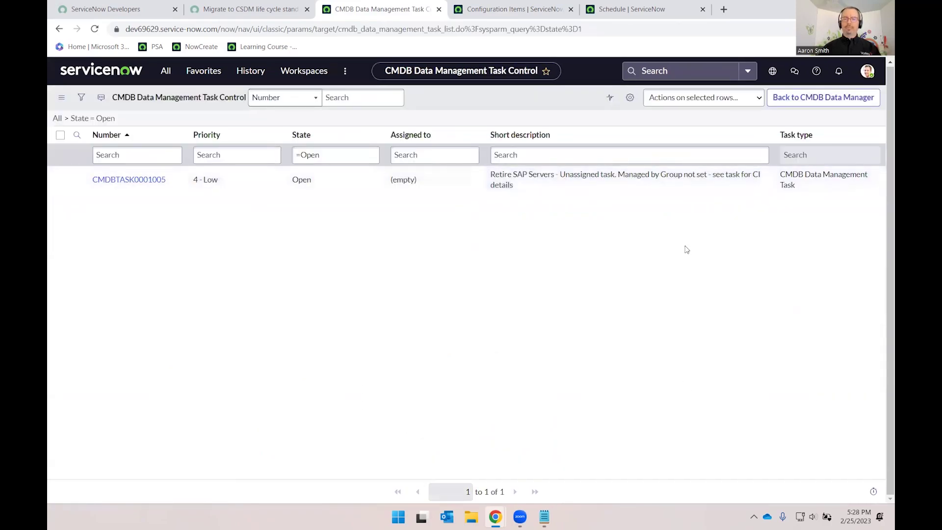
left_click(128, 179)
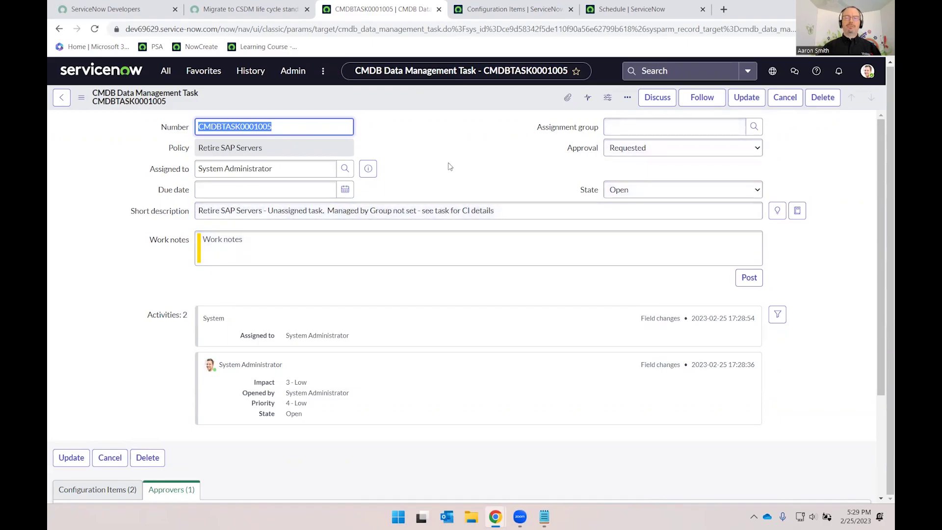
scroll(497, 372, "down", 3)
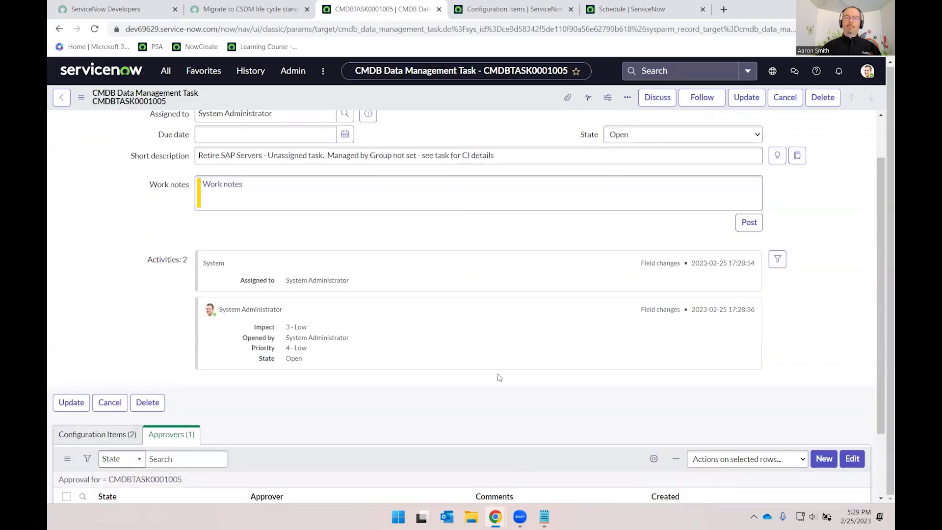
left_click(89, 353)
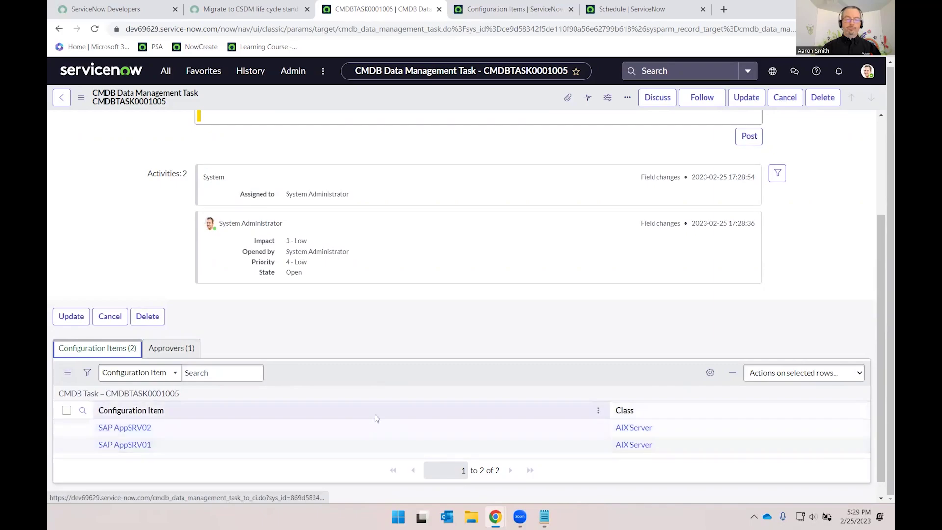
Step: Approve the task's requested approval and reload the task form
left_click(174, 348)
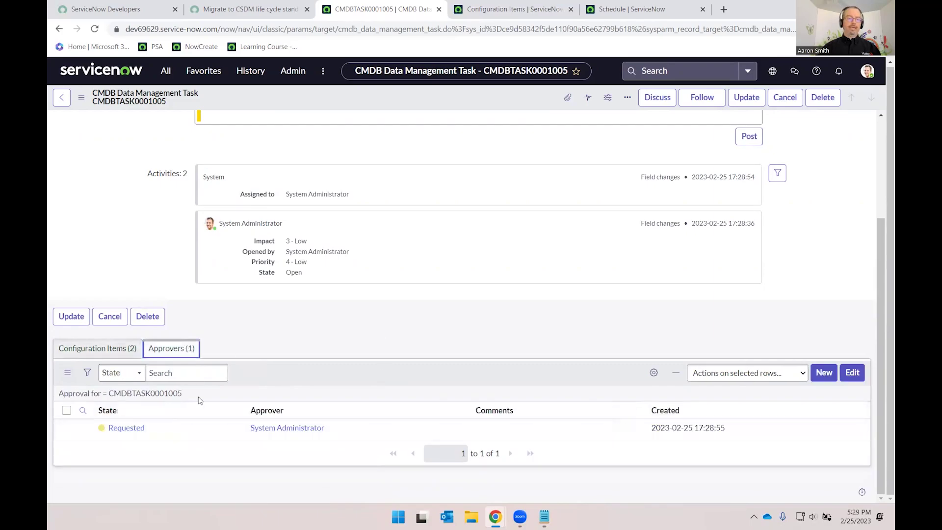
right_click(193, 432)
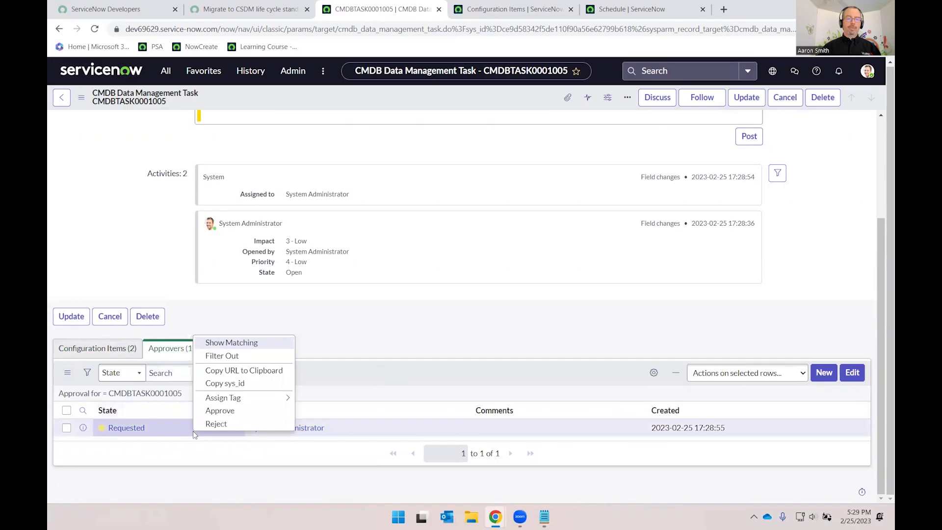
left_click(219, 411)
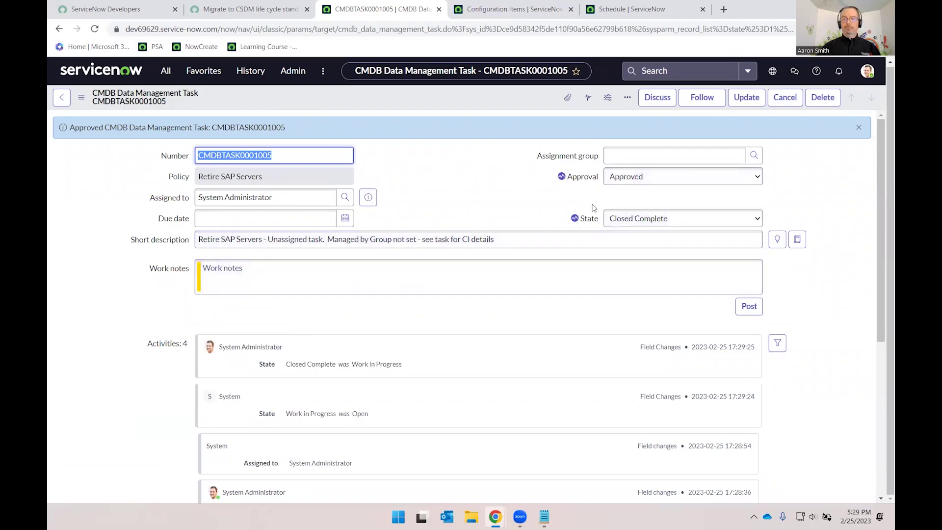
scroll(393, 324, "down", 3)
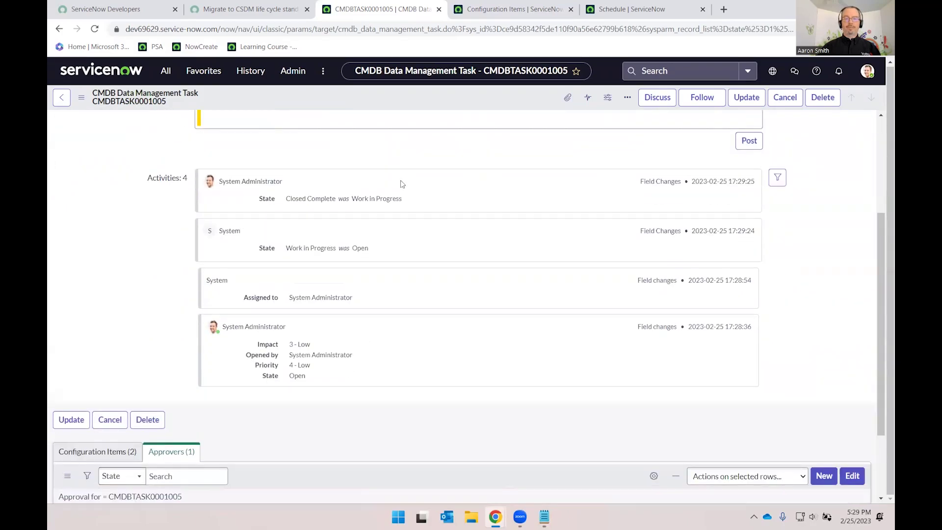
scroll(365, 431, "down", 1)
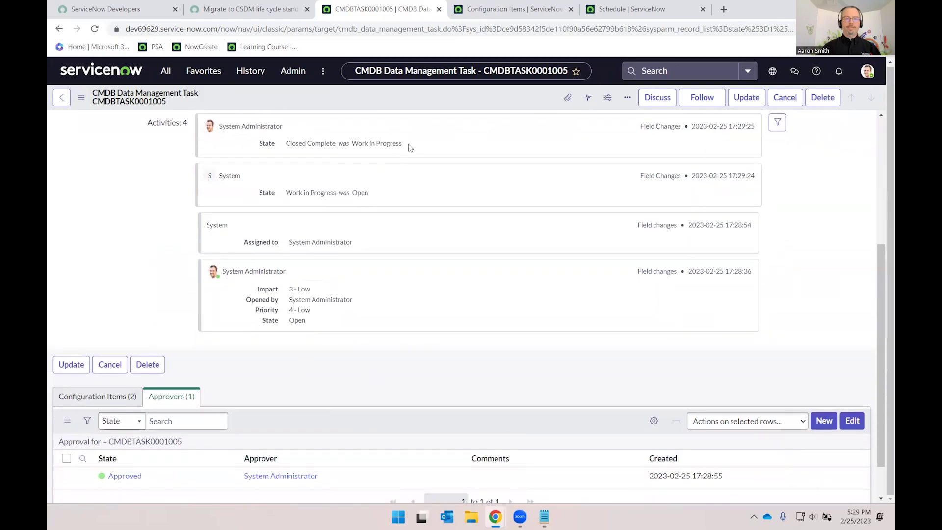
right_click(426, 105)
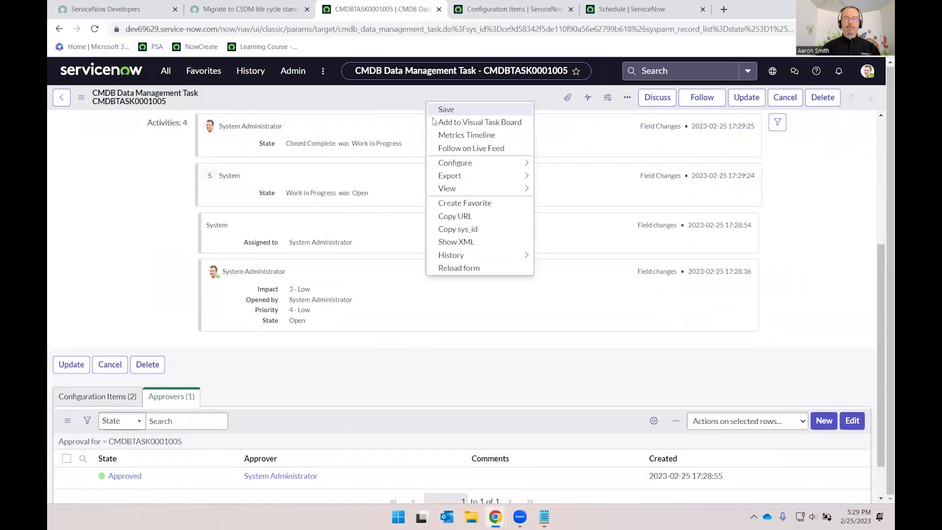
left_click(479, 272)
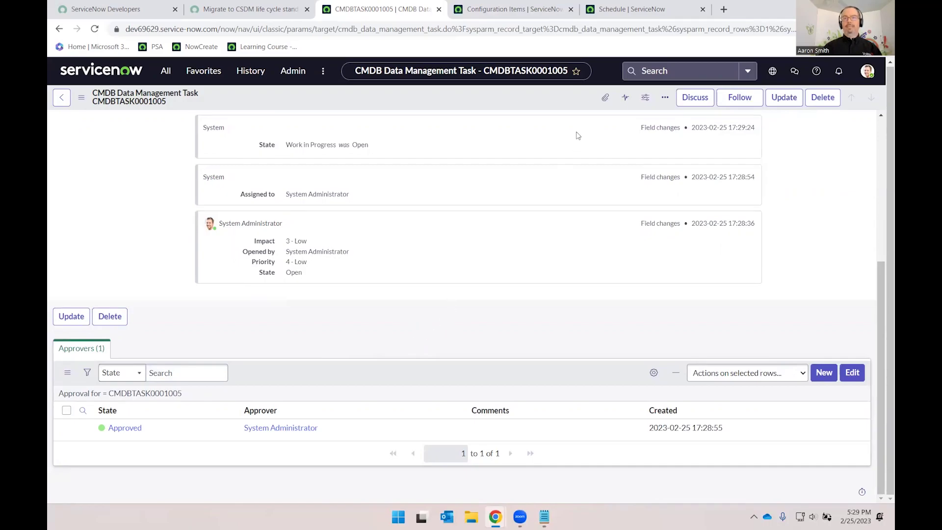
Step: Refresh the SAP server list and remove the Life Cycle Stage != End of Life condition
left_click(514, 11)
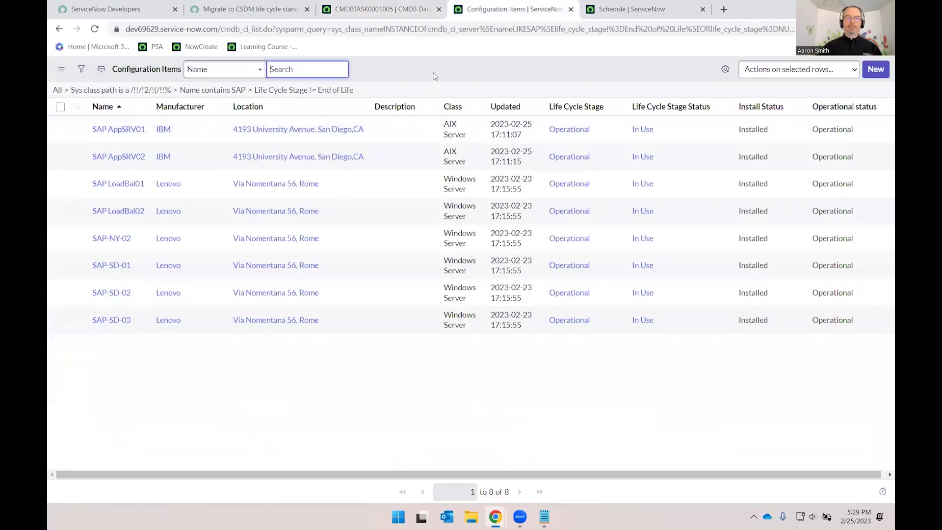
right_click(434, 72)
left_click(466, 129)
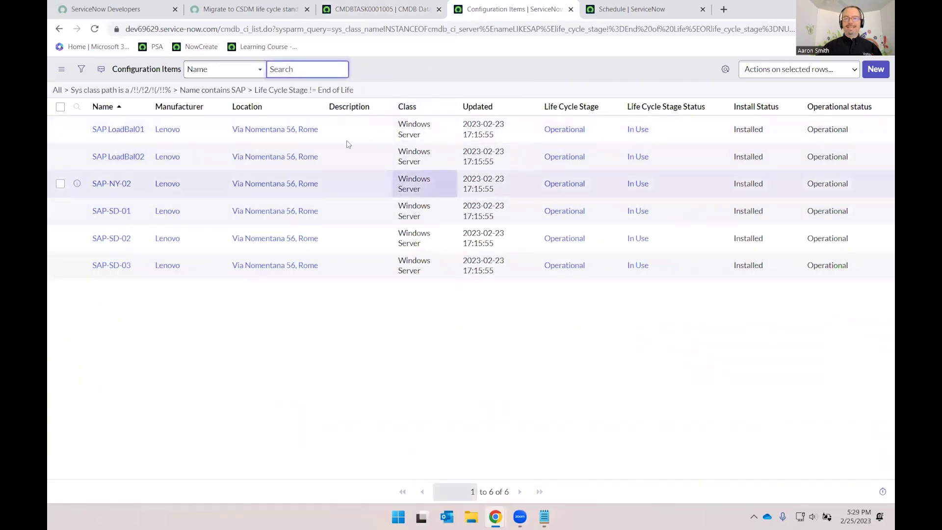
left_click(251, 90)
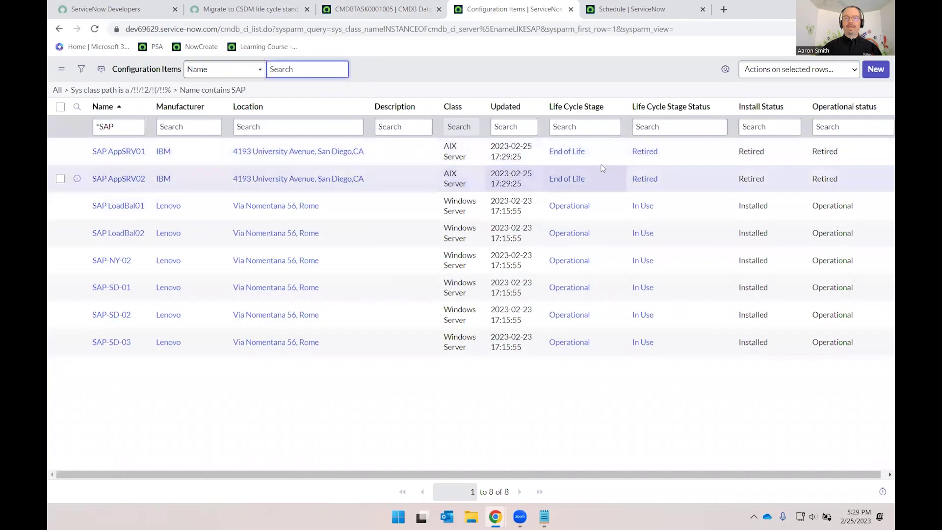
left_click(656, 149)
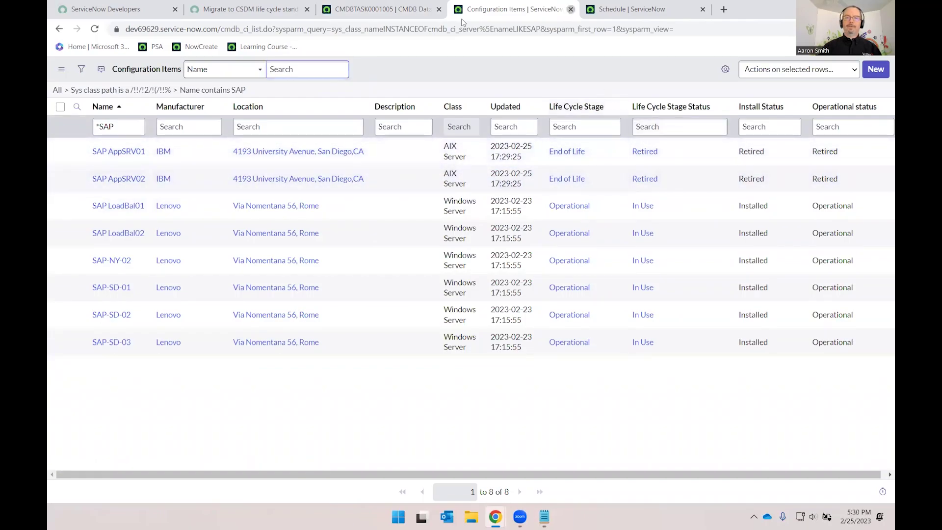
left_click(571, 9)
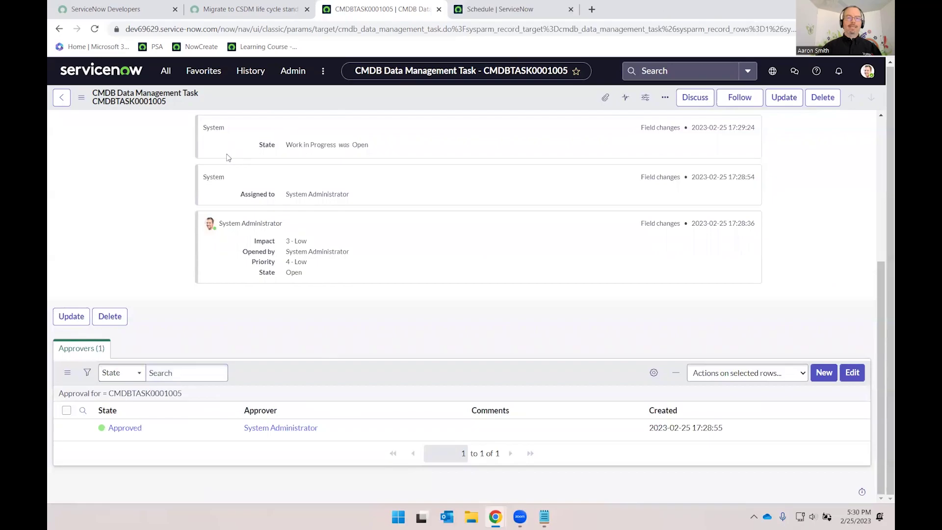
Step: Return to CMDB Data Manager from Favorites and view its policies
left_click(61, 100)
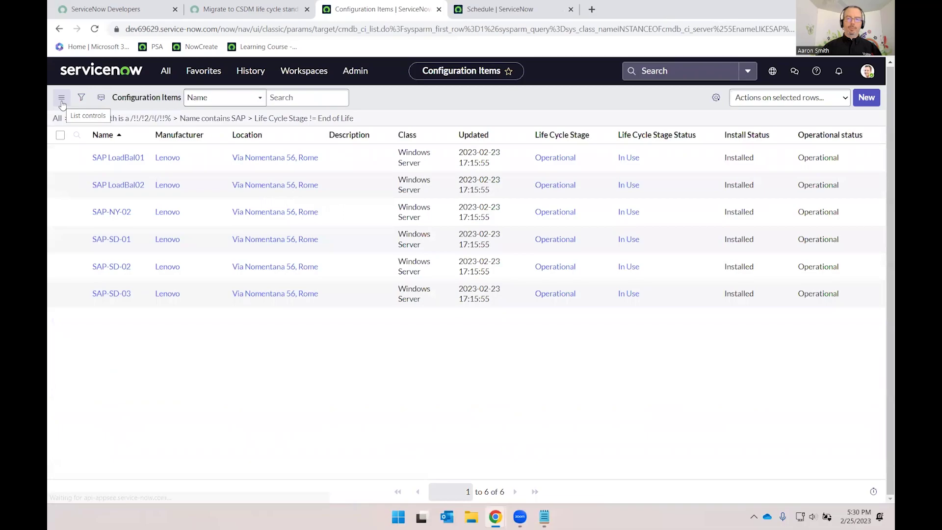
left_click(197, 72)
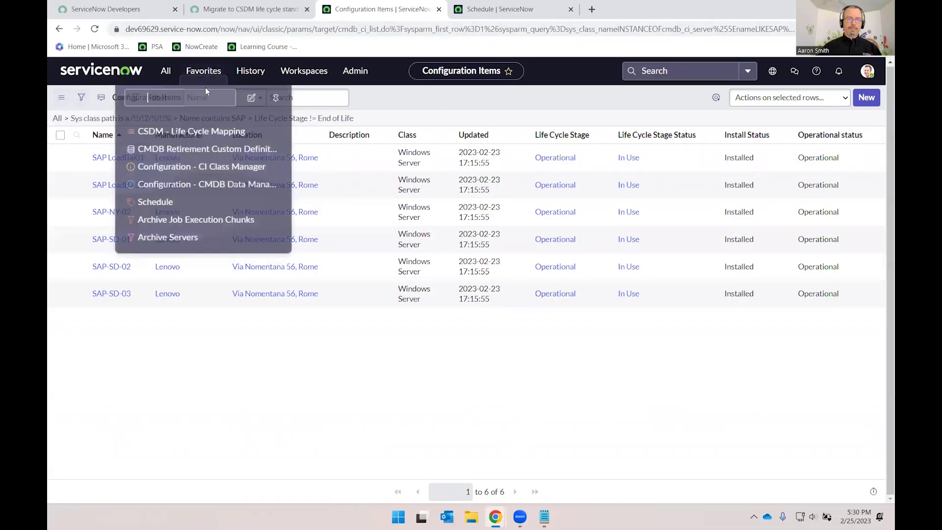
left_click(232, 179)
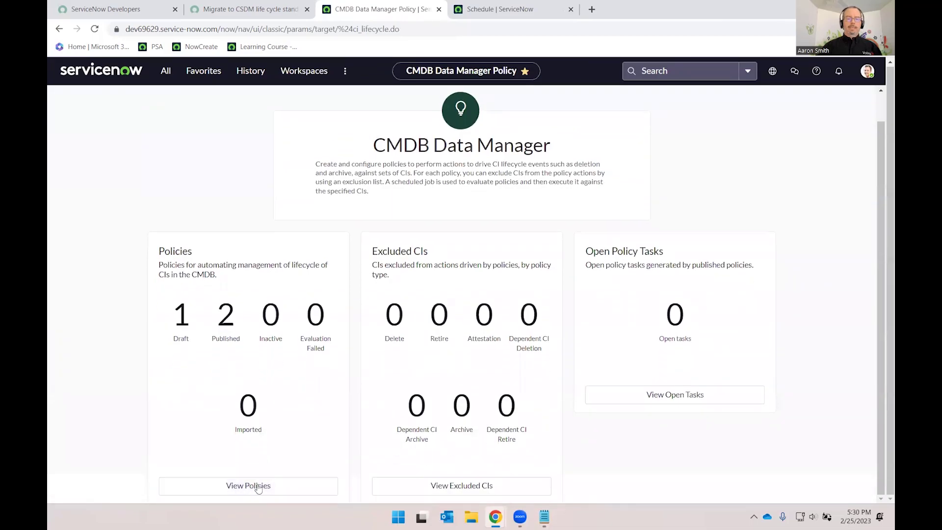
key("Return")
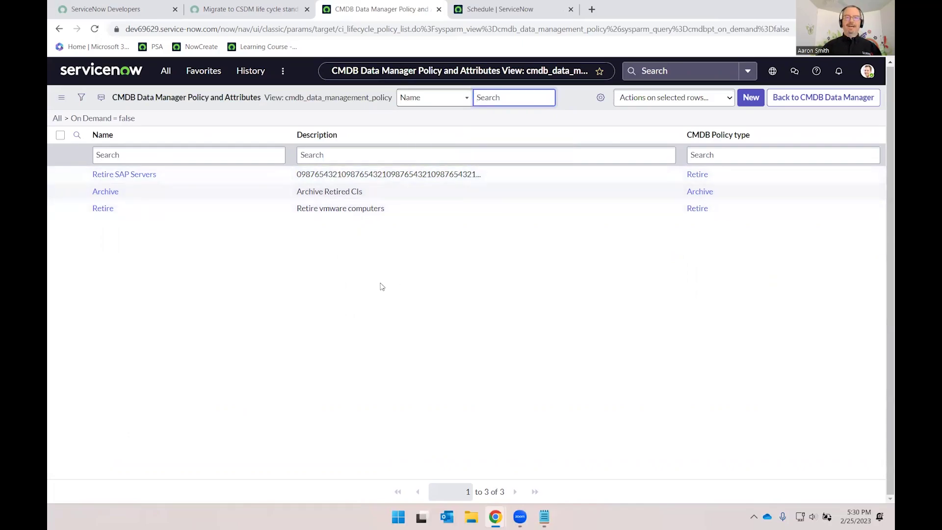
Step: Open the Archive policy and review the 2 retired SAP AppSRV servers matching its condition
left_click(106, 192)
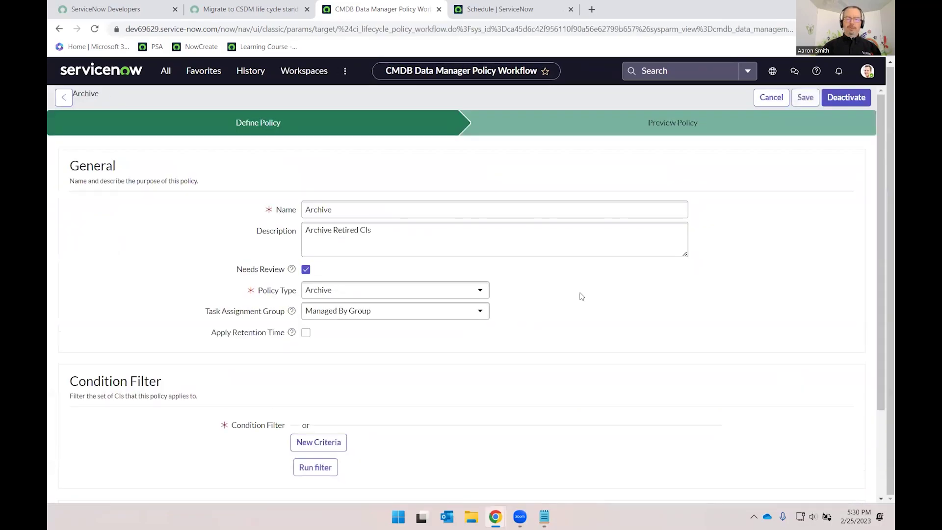
scroll(582, 292, "down", 3)
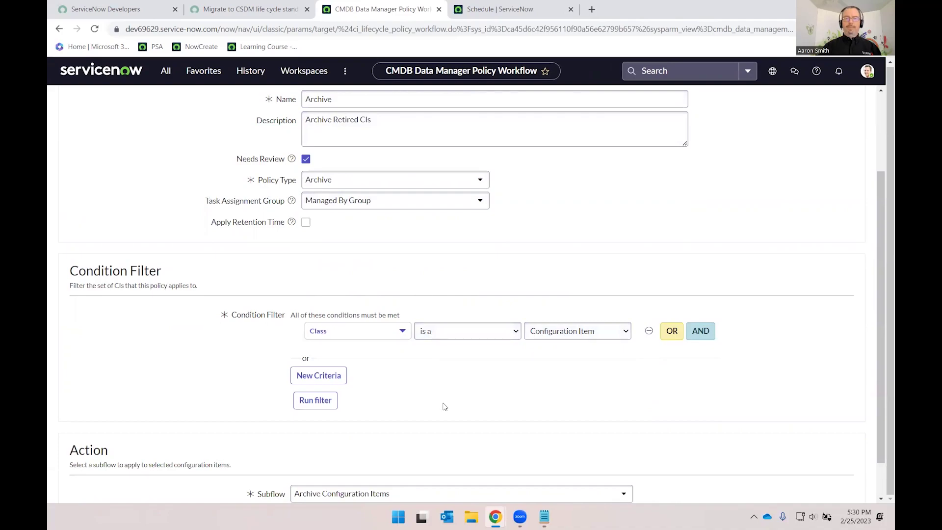
scroll(444, 407, "down", 1)
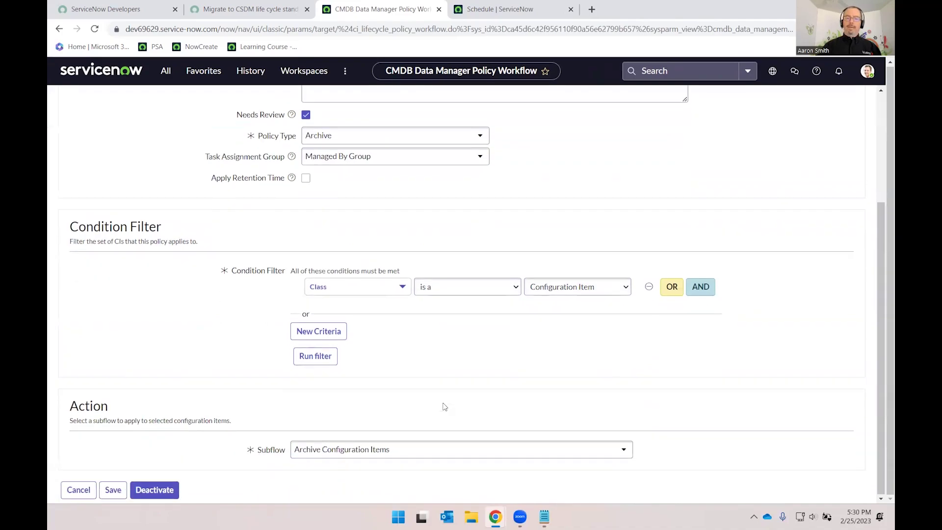
left_click(313, 358)
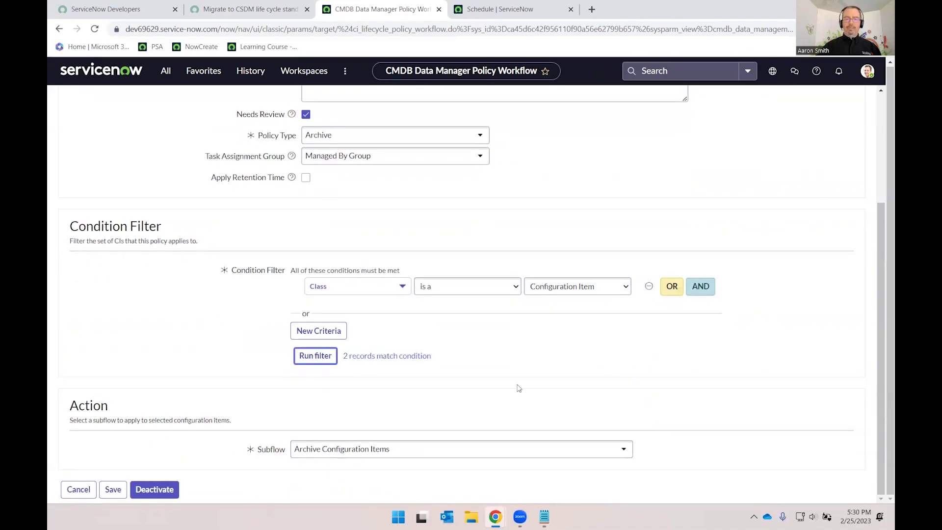
left_click(410, 362)
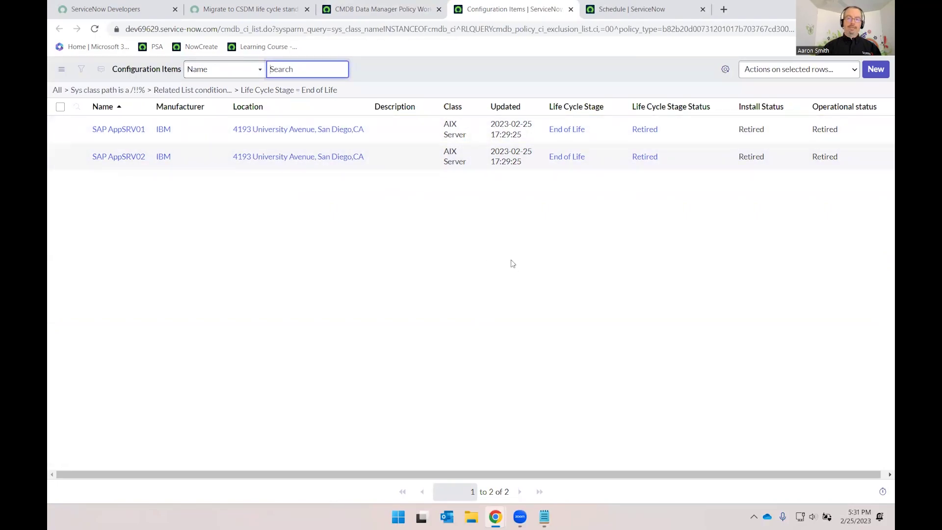
left_click(570, 9)
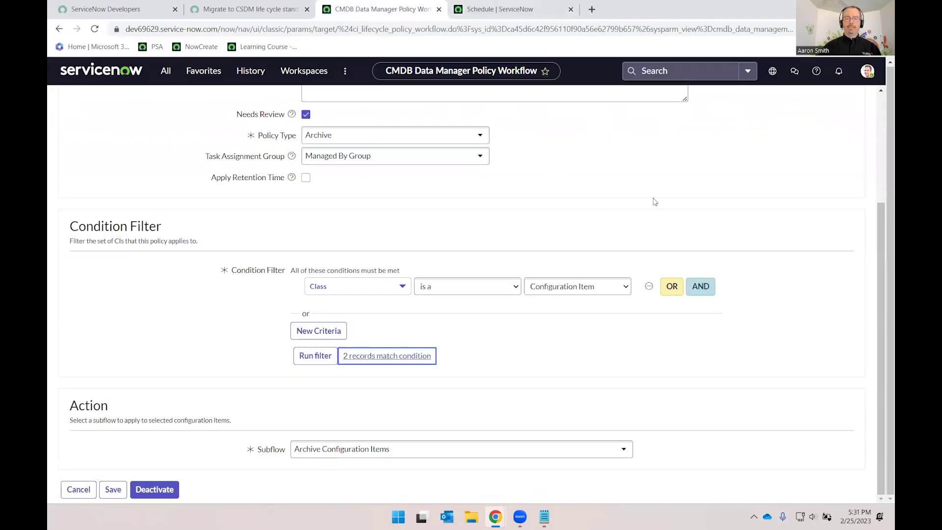
scroll(686, 204, "up", 3)
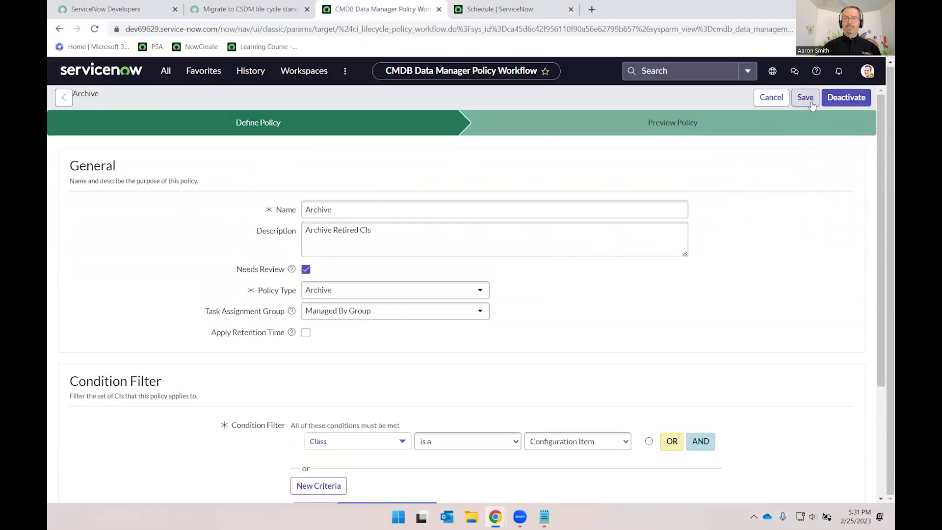
Step: Set the Archive/Delete Policy job's next action to 25 Feb so it runs, then refresh the Schedule list
left_click(507, 10)
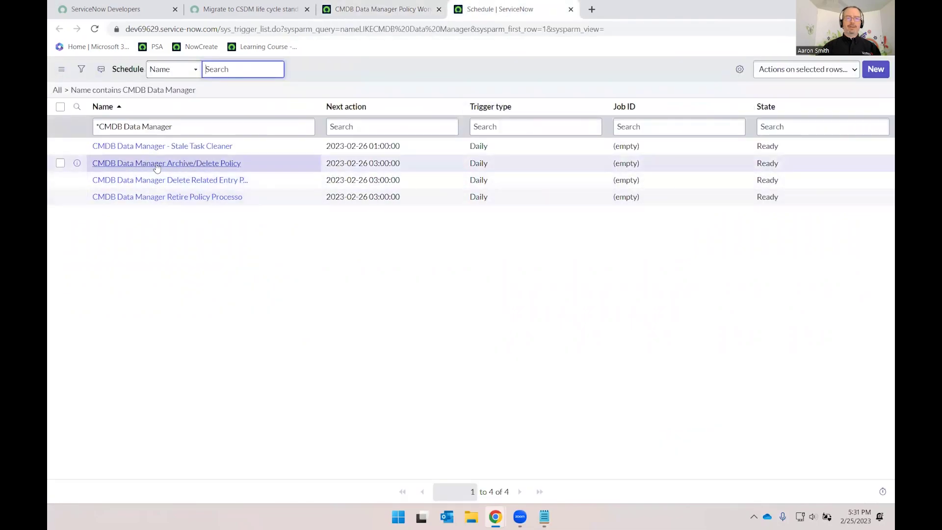
double_click(409, 163)
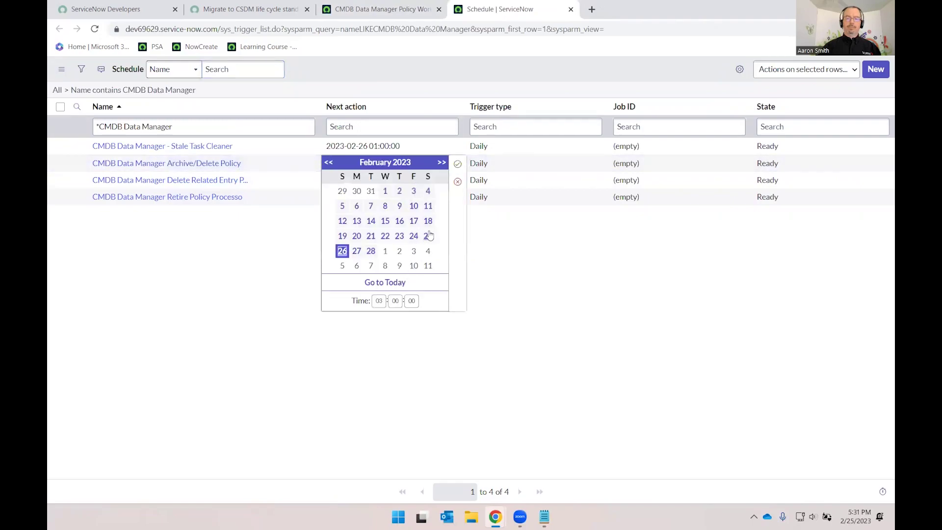
left_click(426, 235)
left_click(457, 165)
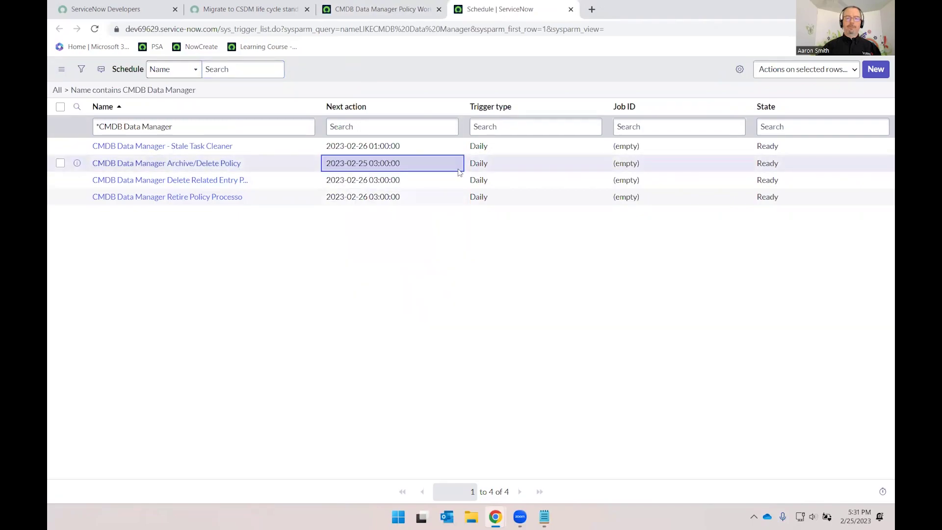
right_click(439, 75)
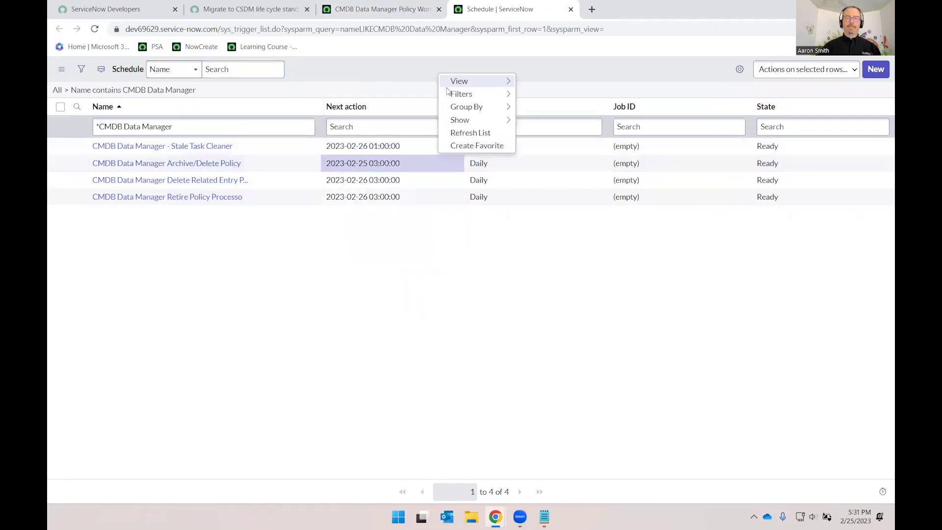
left_click(478, 133)
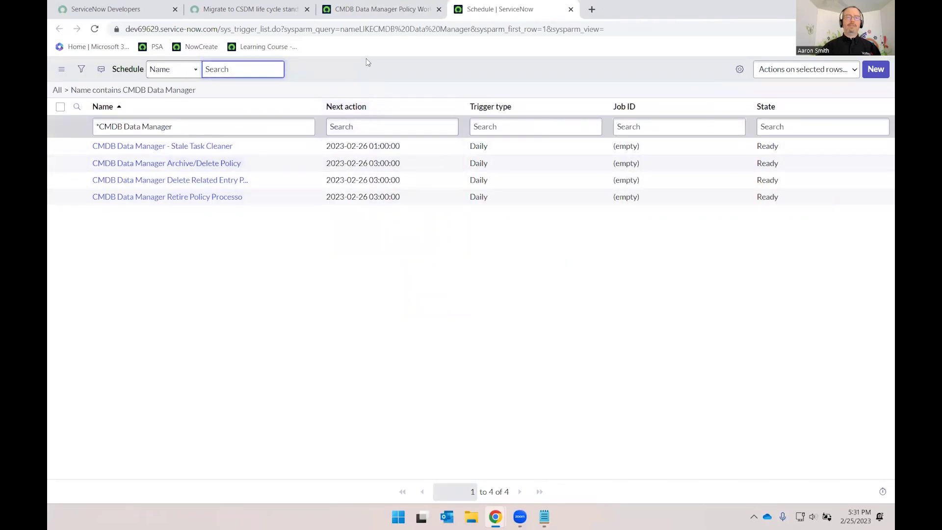
Step: Open task CMDBTASK0001006 from the CMDB Data Manager open tasks list
left_click(357, 10)
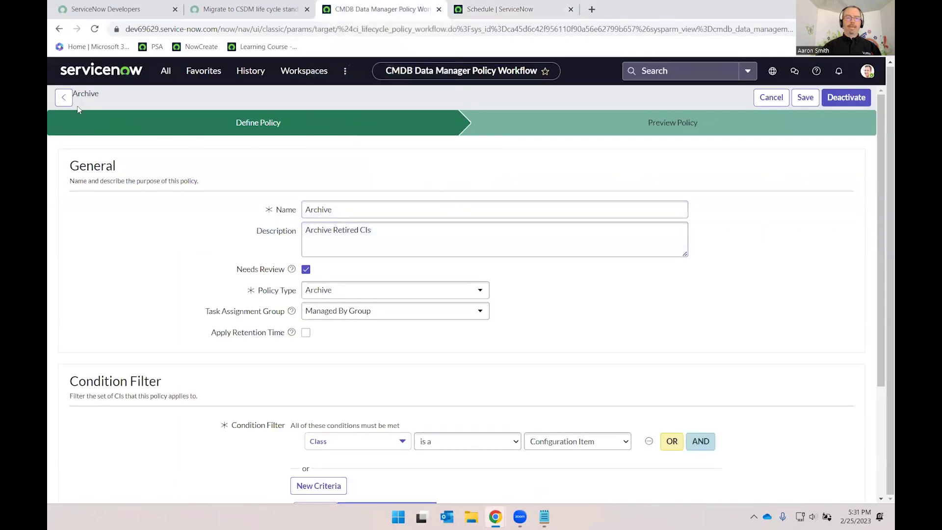
left_click(64, 99)
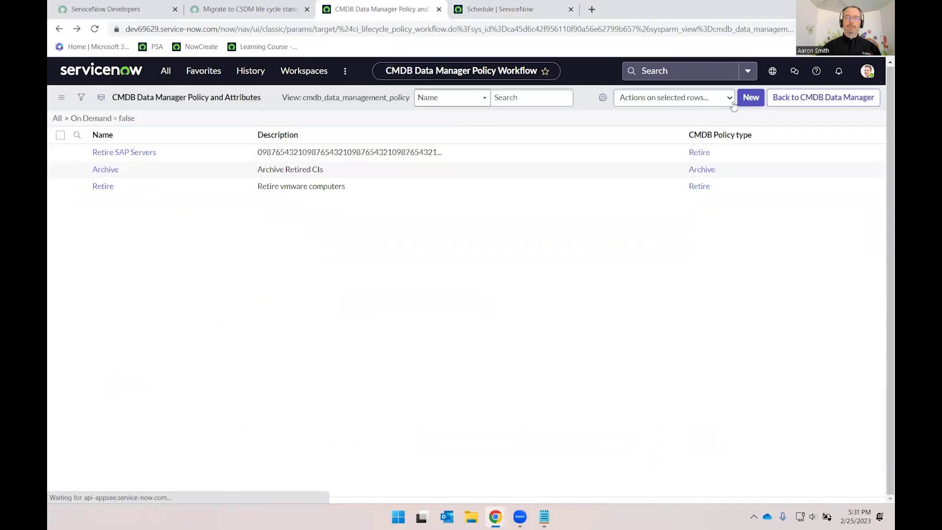
left_click(782, 98)
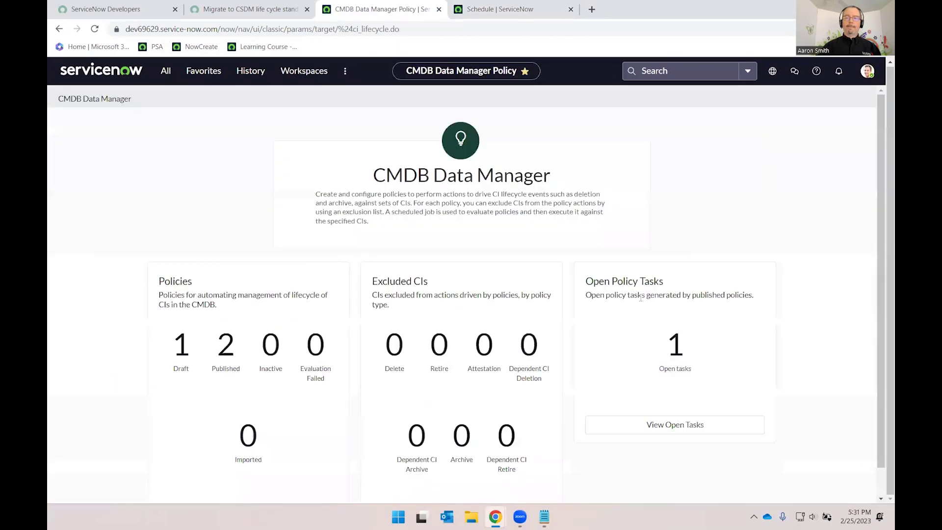
left_click(696, 426)
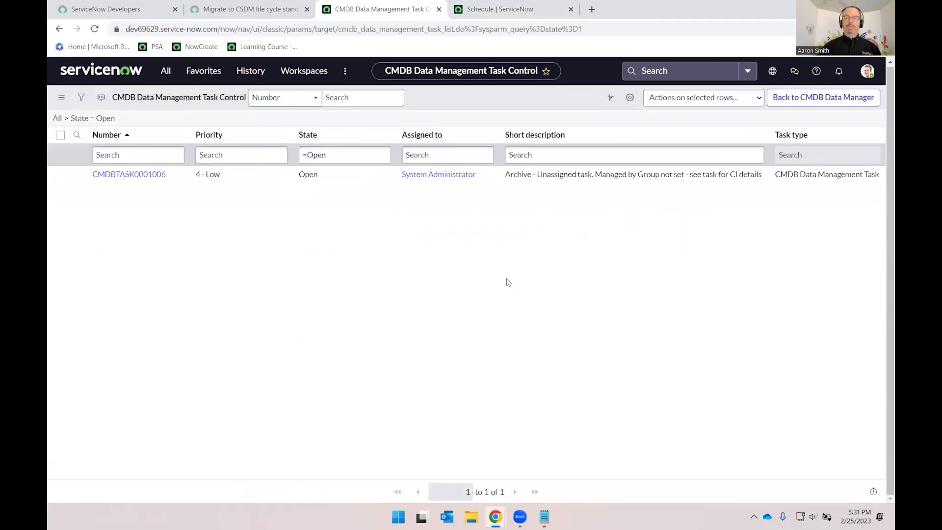
left_click(129, 174)
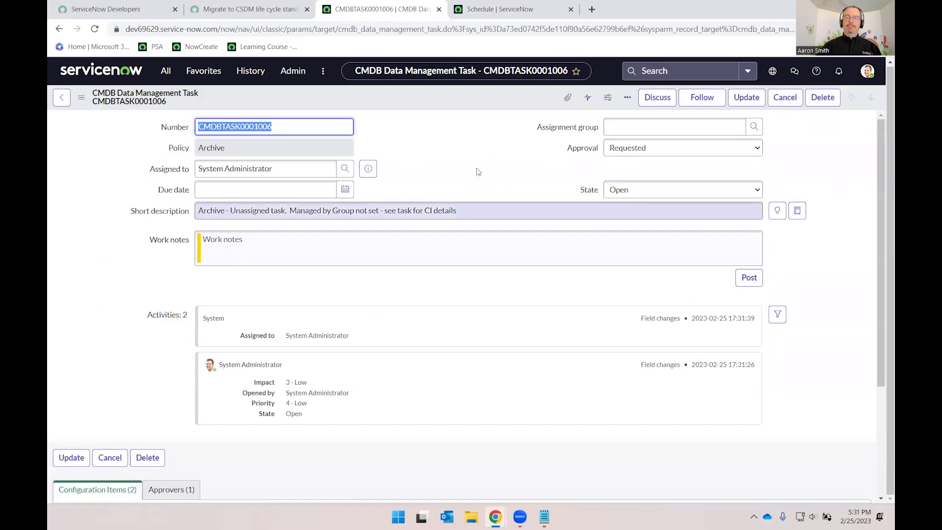
Step: Approve the Requested approval on the task's Approvers tab
scroll(505, 302, "down", 5)
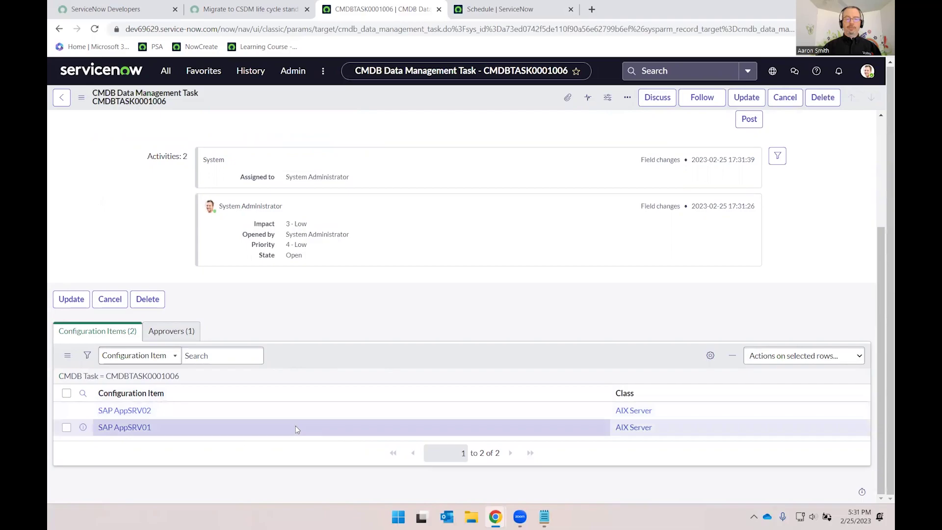
left_click(172, 331)
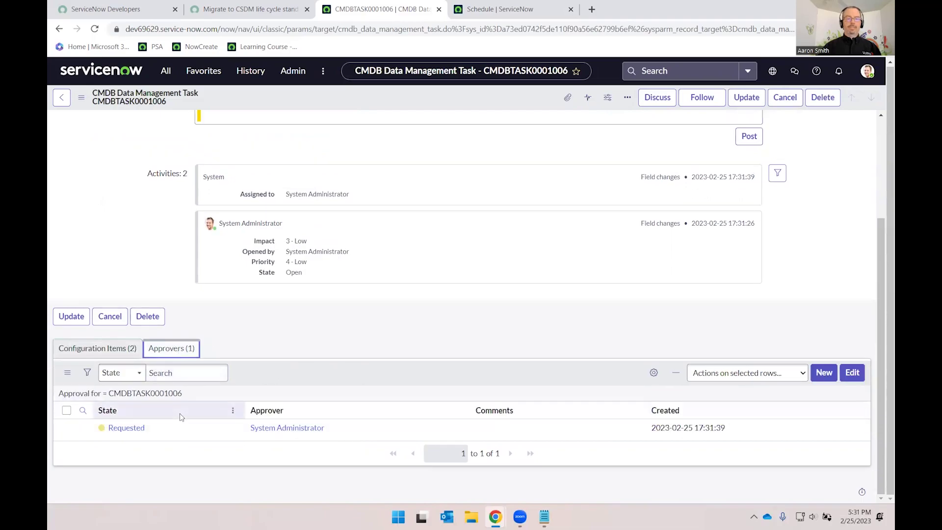
right_click(185, 431)
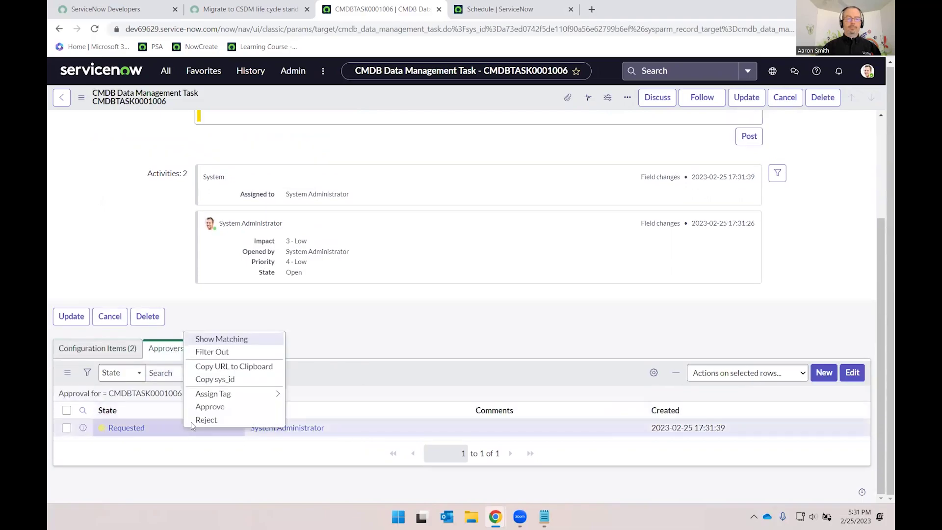
left_click(395, 318)
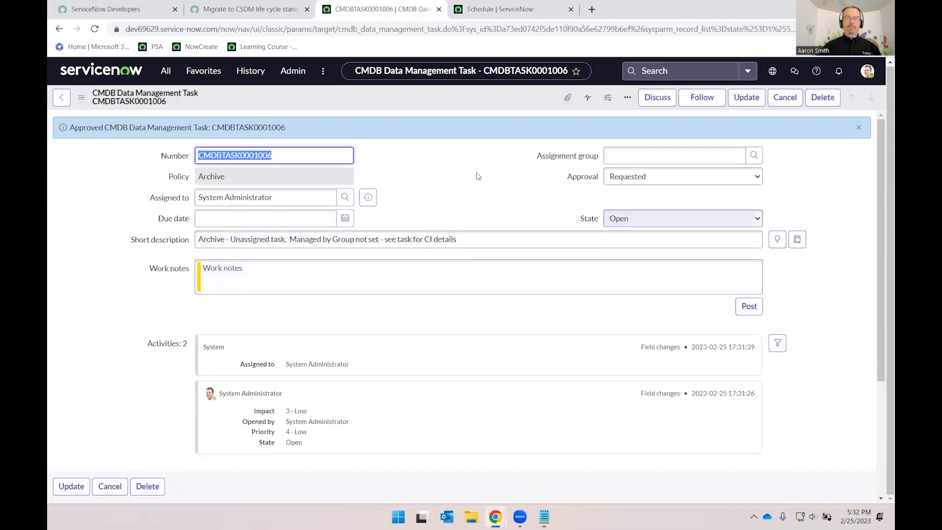
right_click(430, 98)
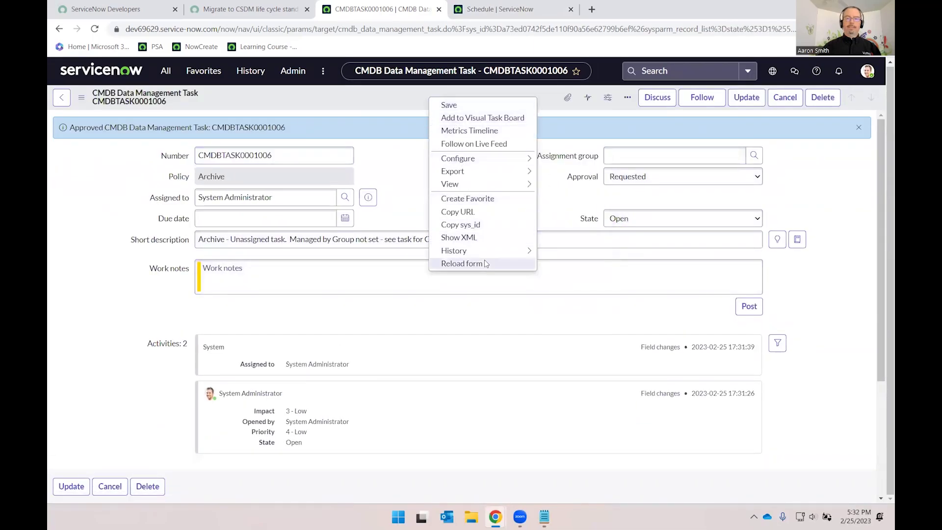
Step: Reload CMDBTASK0001006 to confirm Approved and Pending, and review its attached CIs
left_click(486, 263)
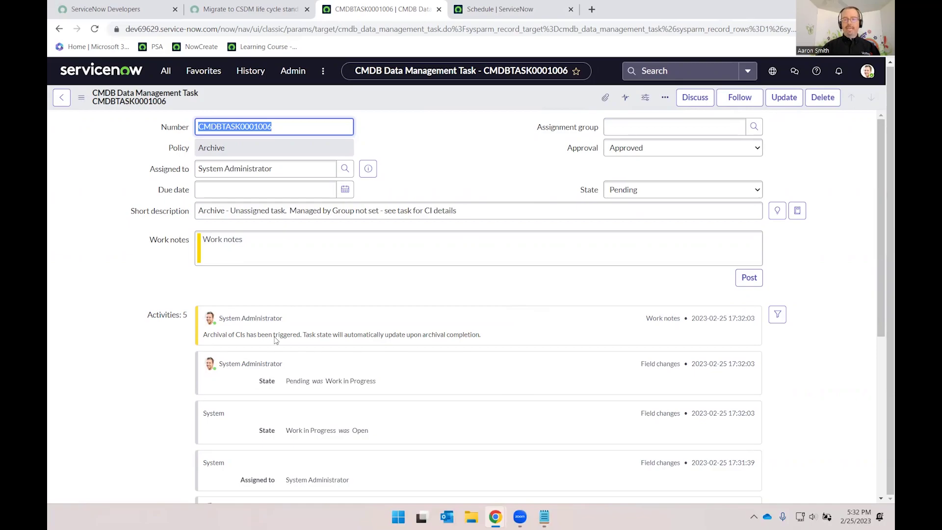
scroll(519, 389, "down", 5)
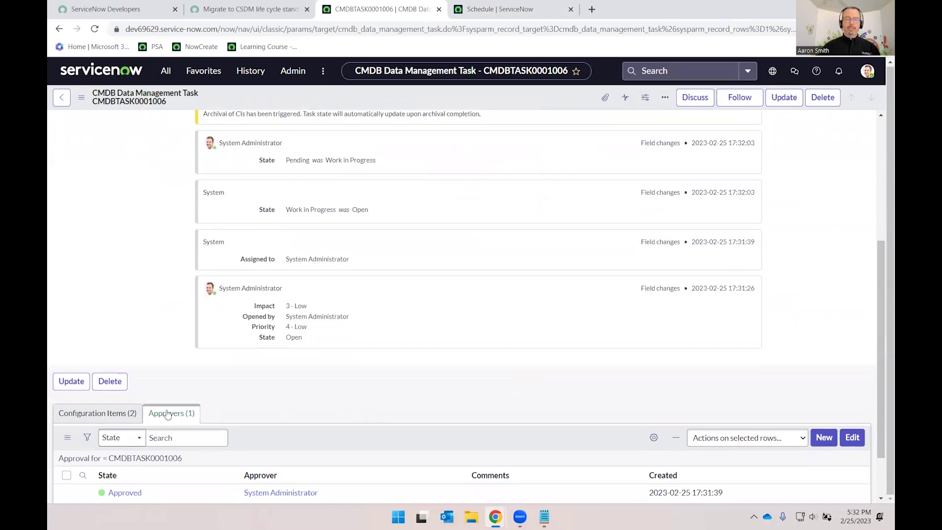
left_click(97, 413)
scroll(334, 384, "down", 2)
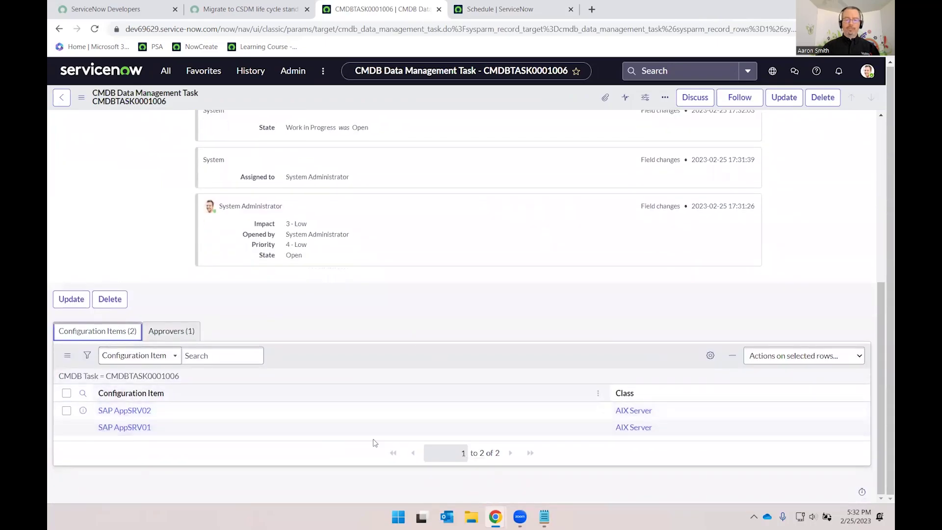
scroll(469, 307, "up", 6)
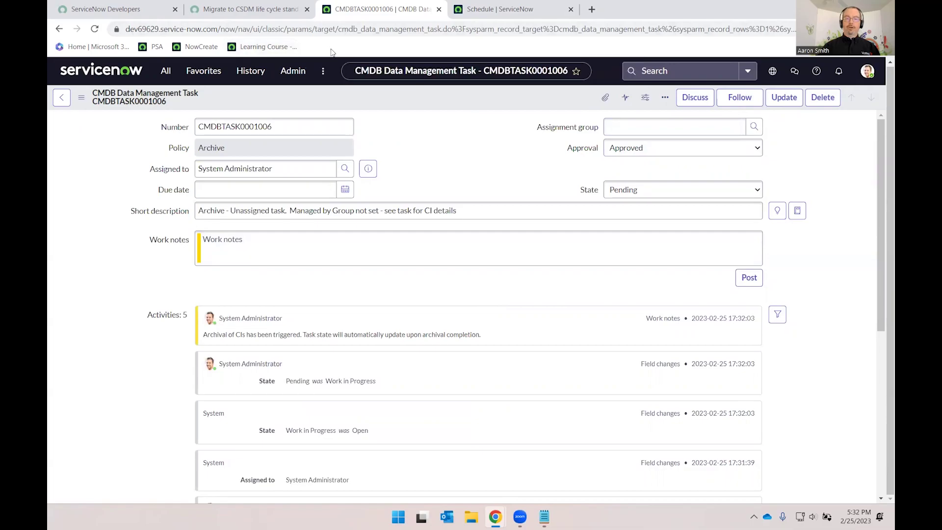
Step: Open Archive Job Execution Chunks from Favorites and inspect the chunks' Key count and Keys
left_click(195, 73)
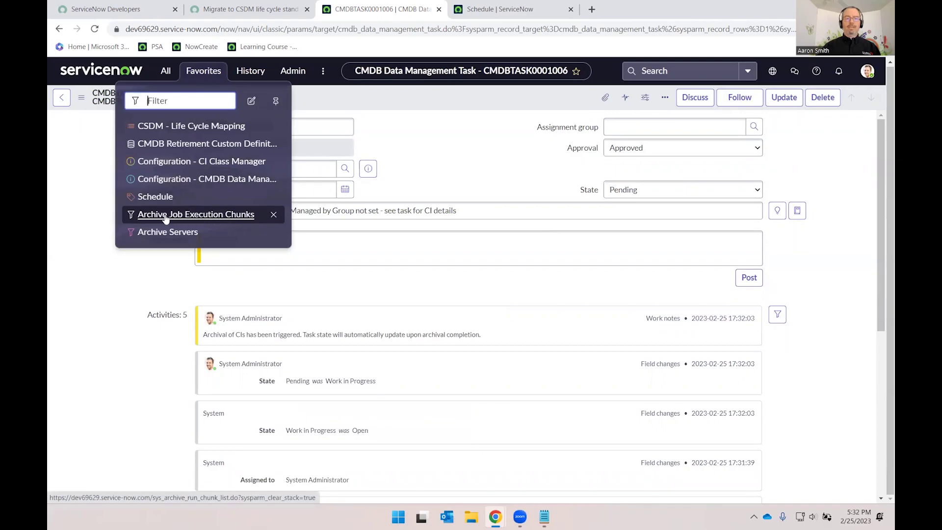
left_click(209, 216)
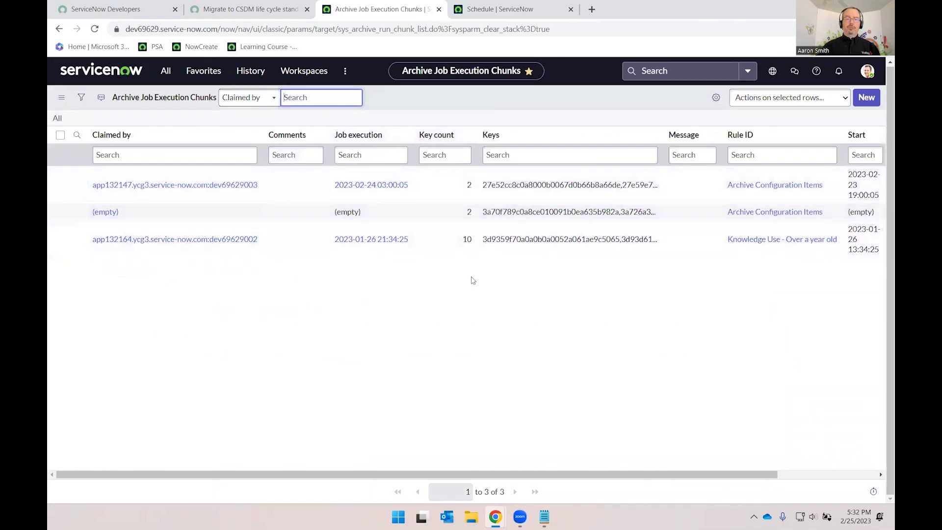
left_click_drag(472, 214, 461, 216)
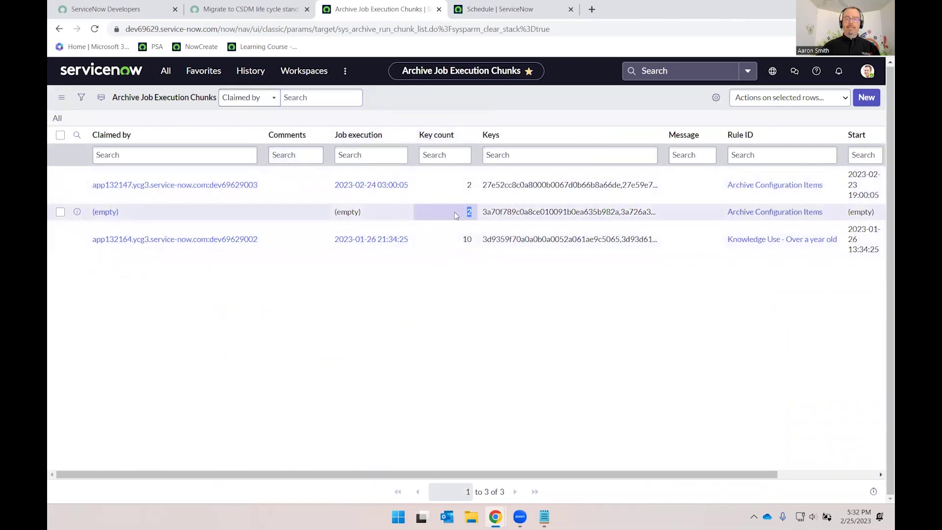
left_click(623, 208)
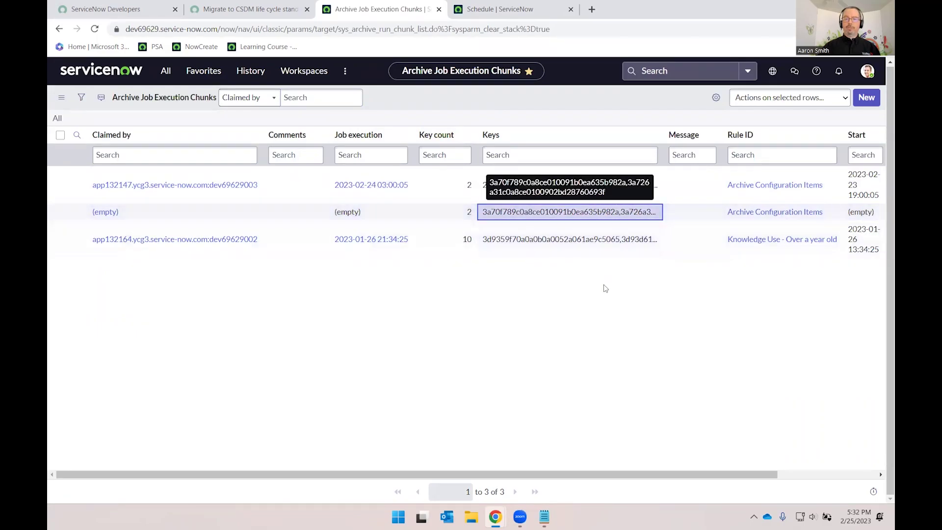
left_click(522, 179, "shift")
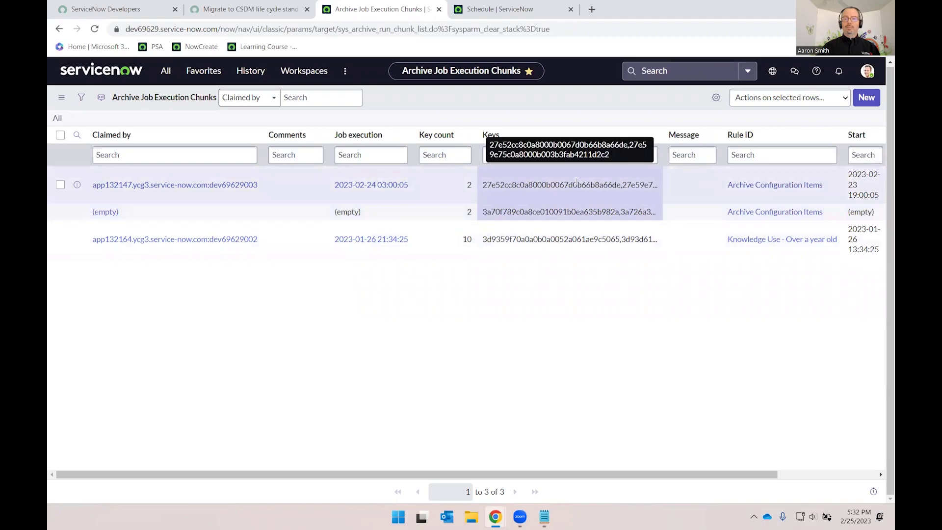
left_click(467, 188)
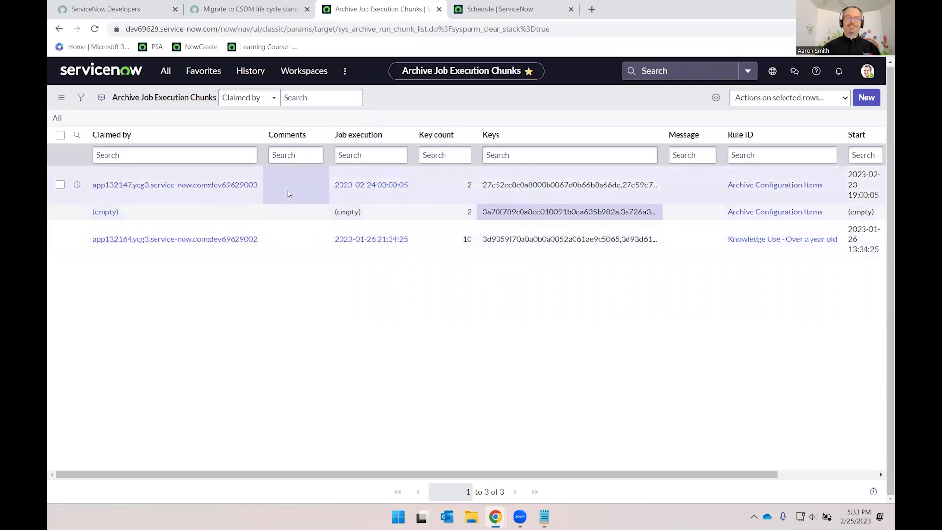
Step: Open the Archive Servers list from Favorites and highlight the ar_cmdb_ci_server table name in the URL
left_click(247, 6)
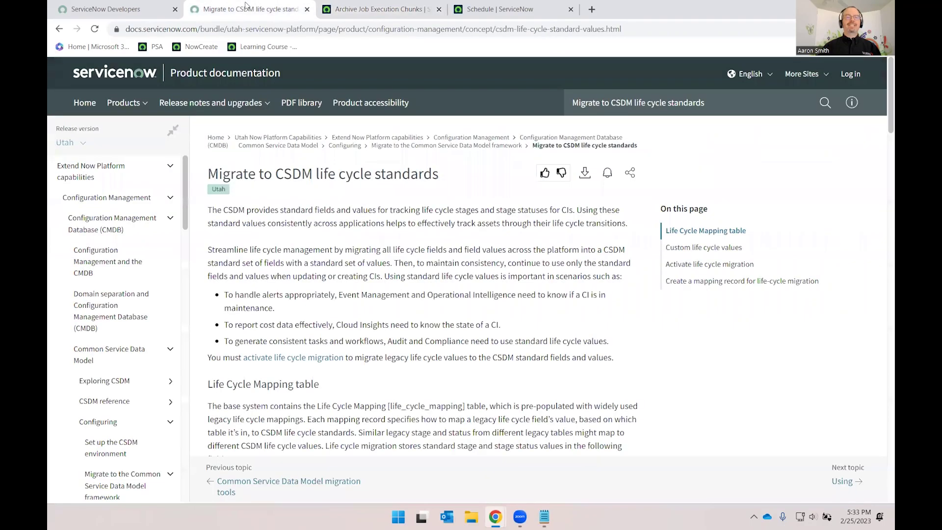
left_click(335, 6)
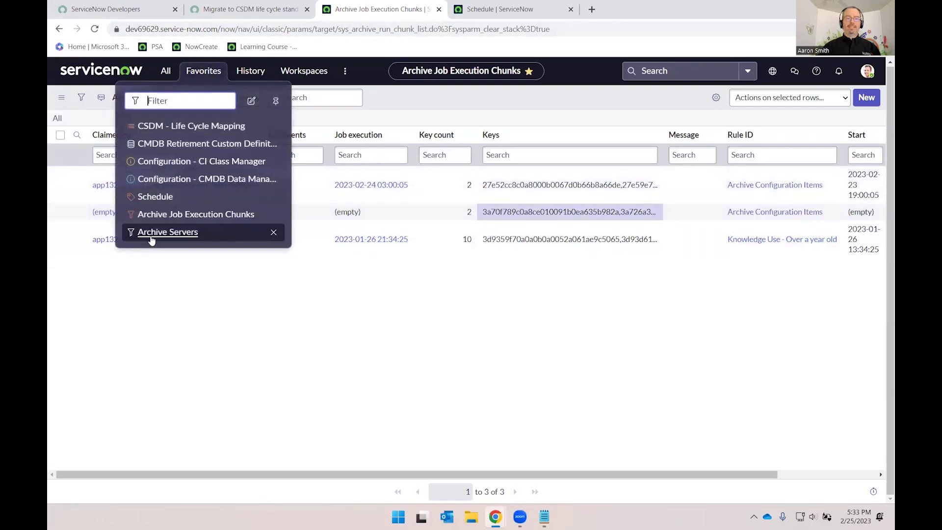
left_click(168, 232)
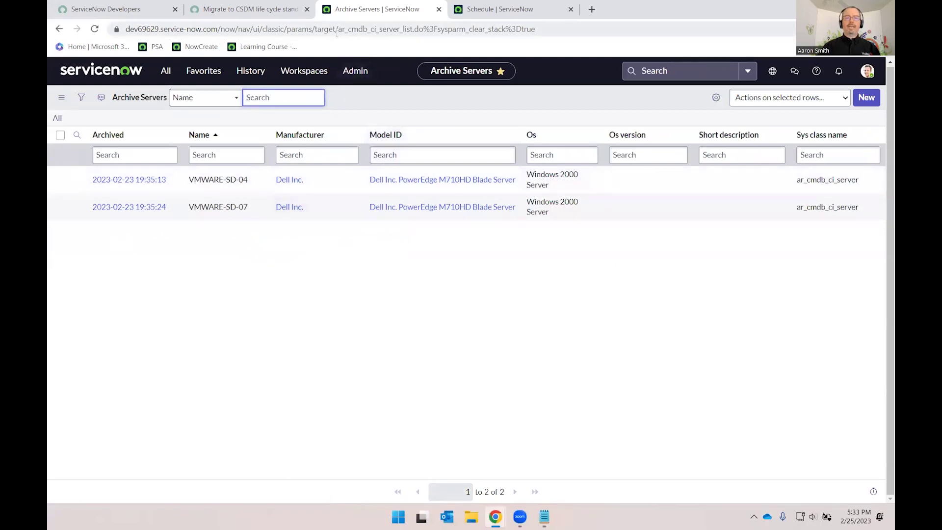
left_click_drag(336, 30, 365, 31)
left_click(375, 29)
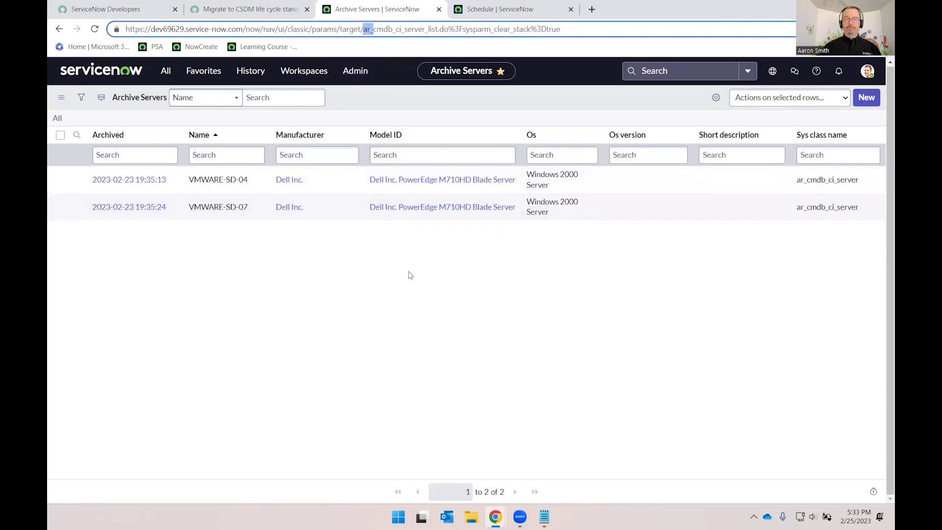
left_click(381, 283)
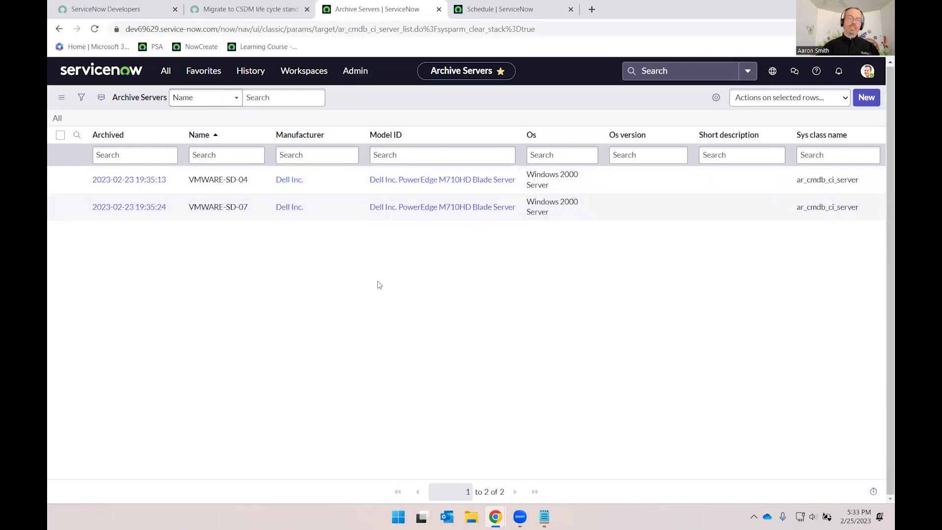
Step: Open the archived VMWARE-SD-04 server record and scroll through its details
left_click(136, 184)
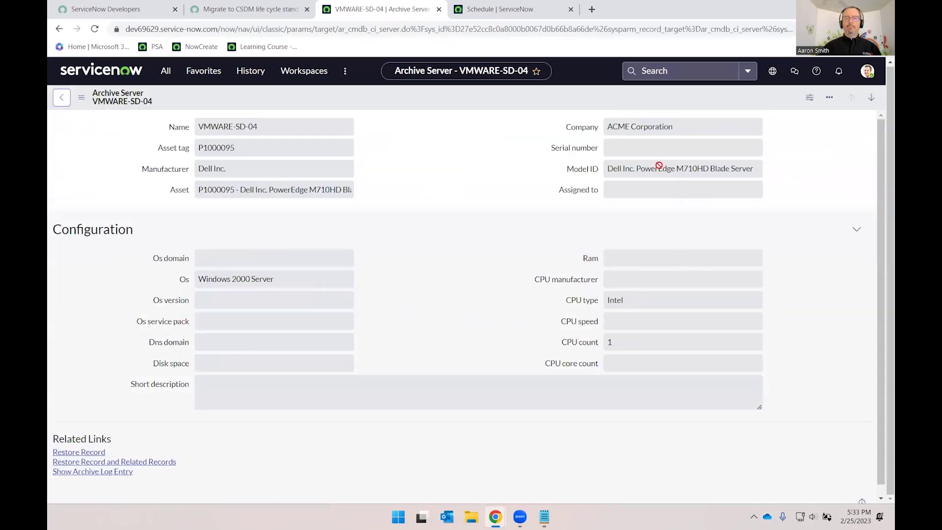
scroll(505, 441, "down", 1)
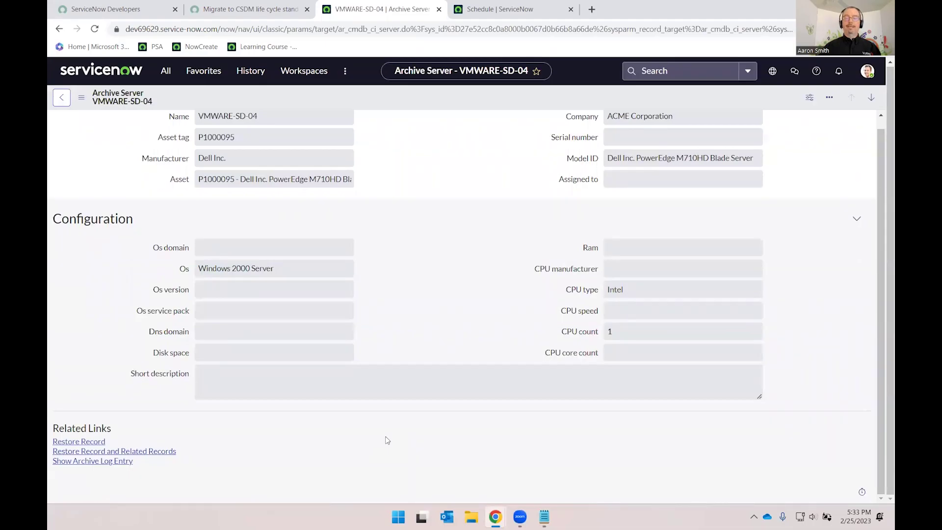
scroll(386, 440, "up", 1)
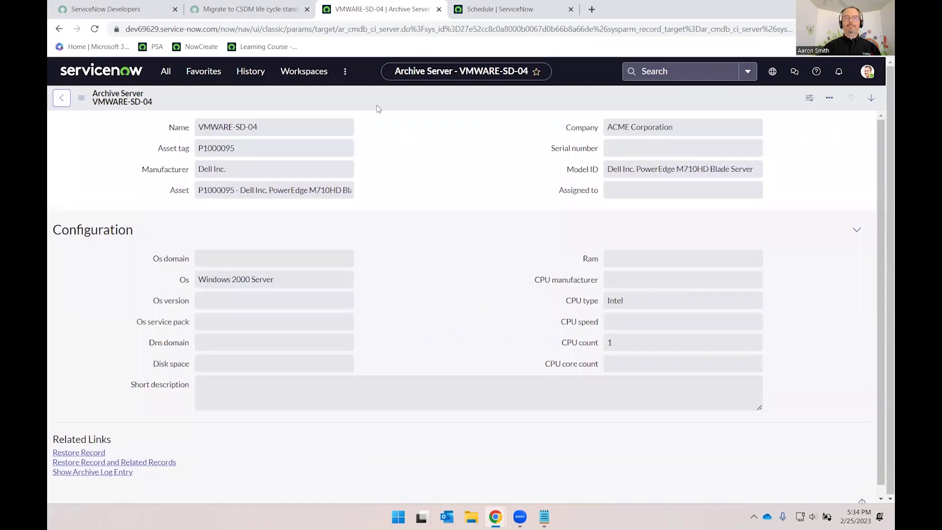
left_click(270, 11)
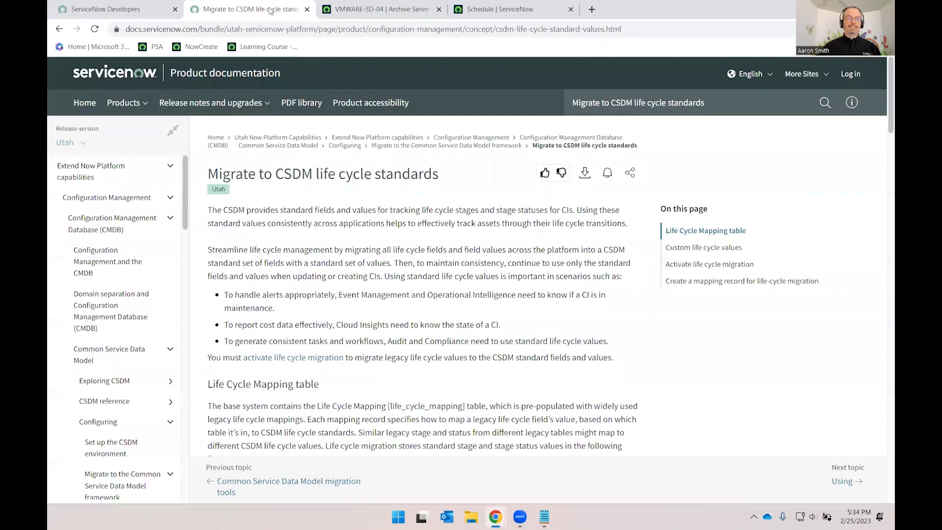
left_click(355, 10)
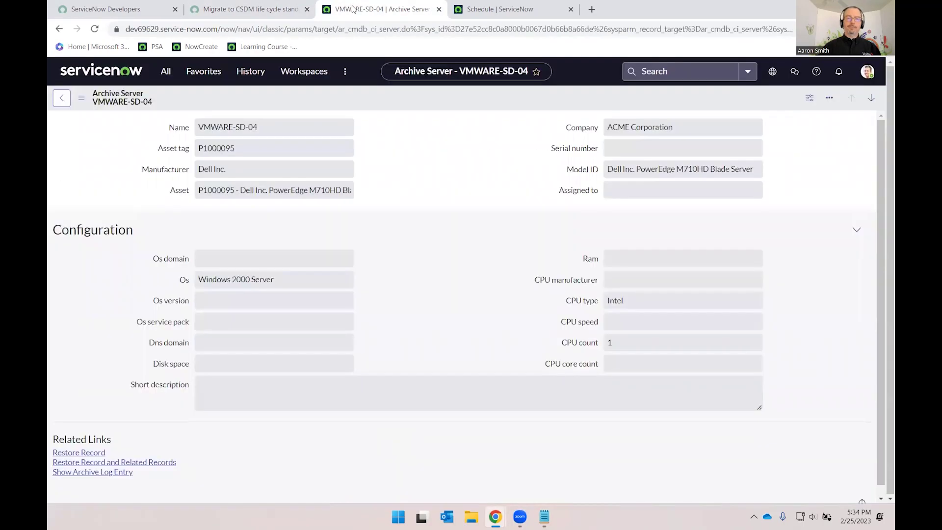
Step: Open the Archive policy from the CMDB Data Manager policy list via Favorites
left_click(200, 71)
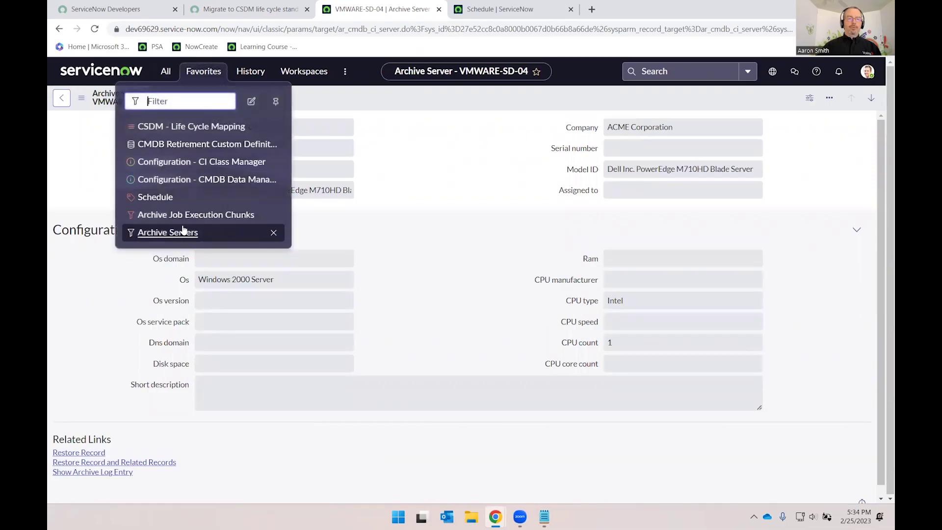
left_click(193, 181)
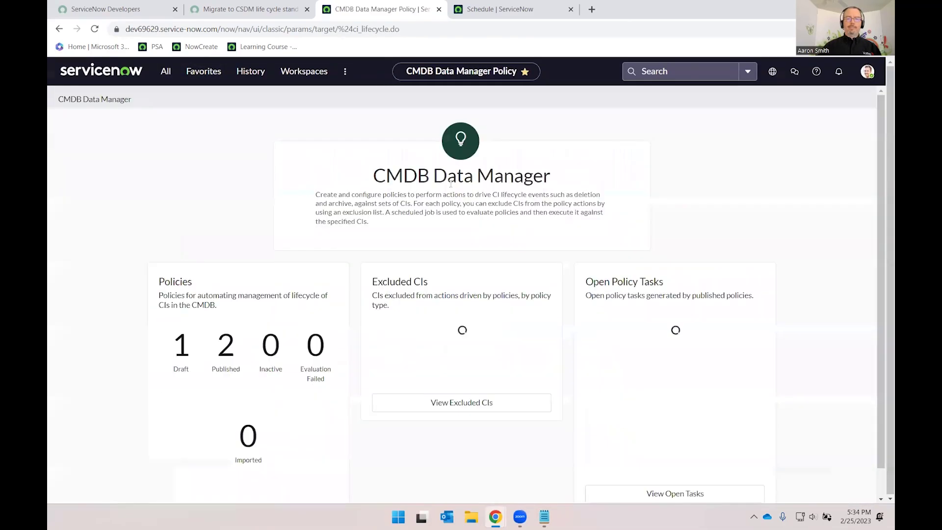
scroll(237, 349, "down", 1)
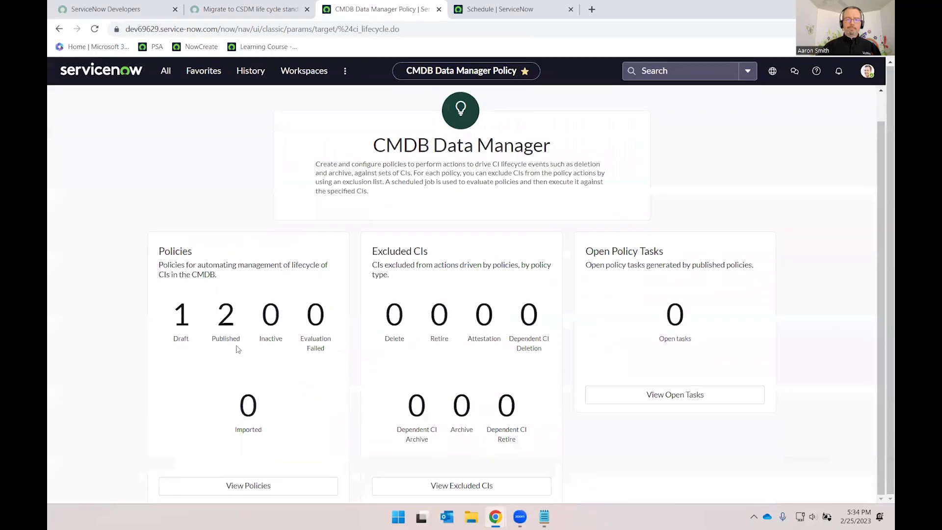
left_click(257, 486)
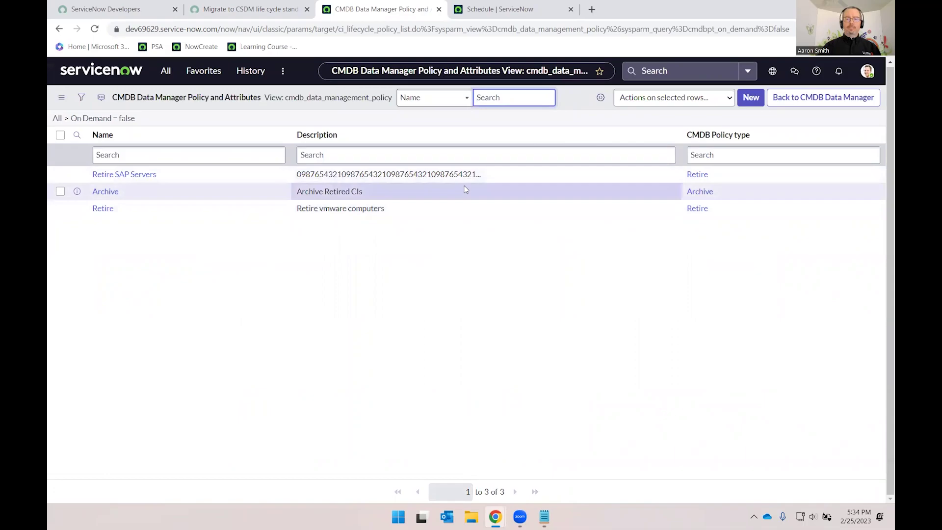
left_click(100, 192)
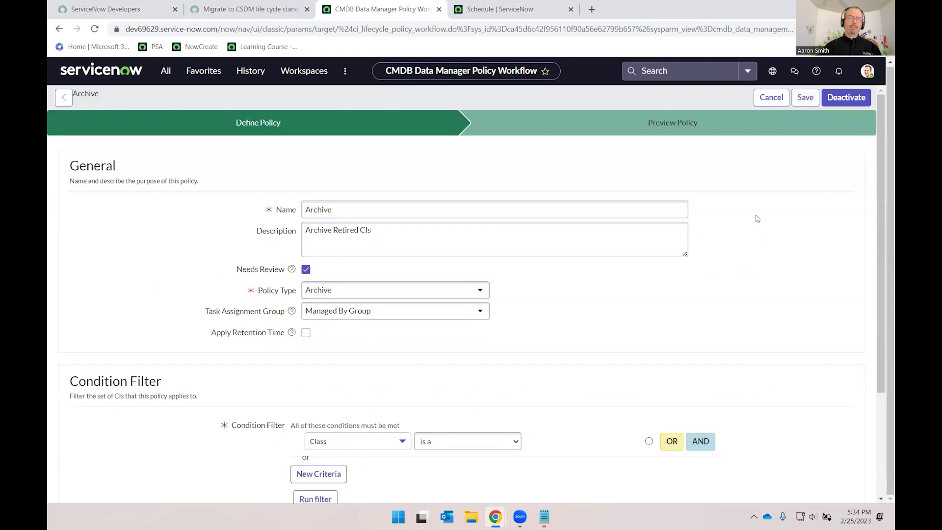
Step: Deactivate the Archive policy and return to the policy list
left_click(847, 98)
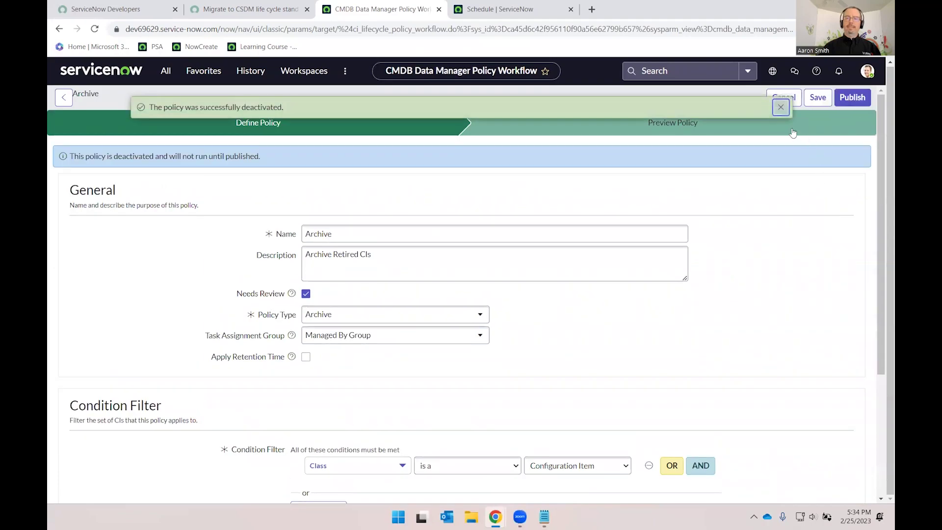
left_click(783, 111)
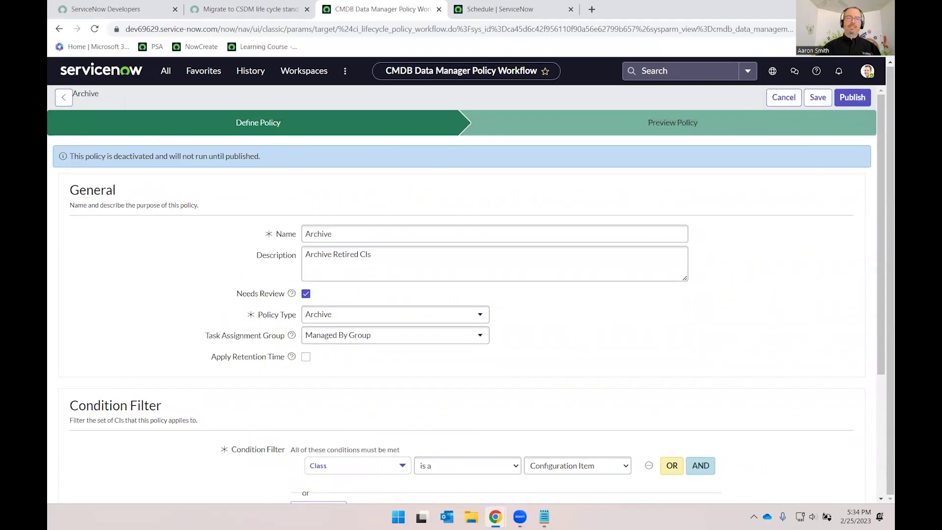
left_click(62, 98)
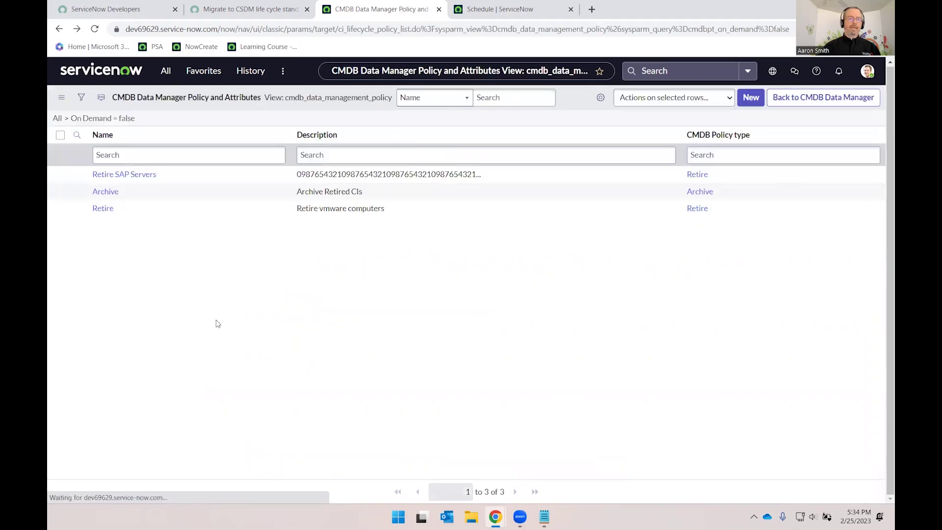